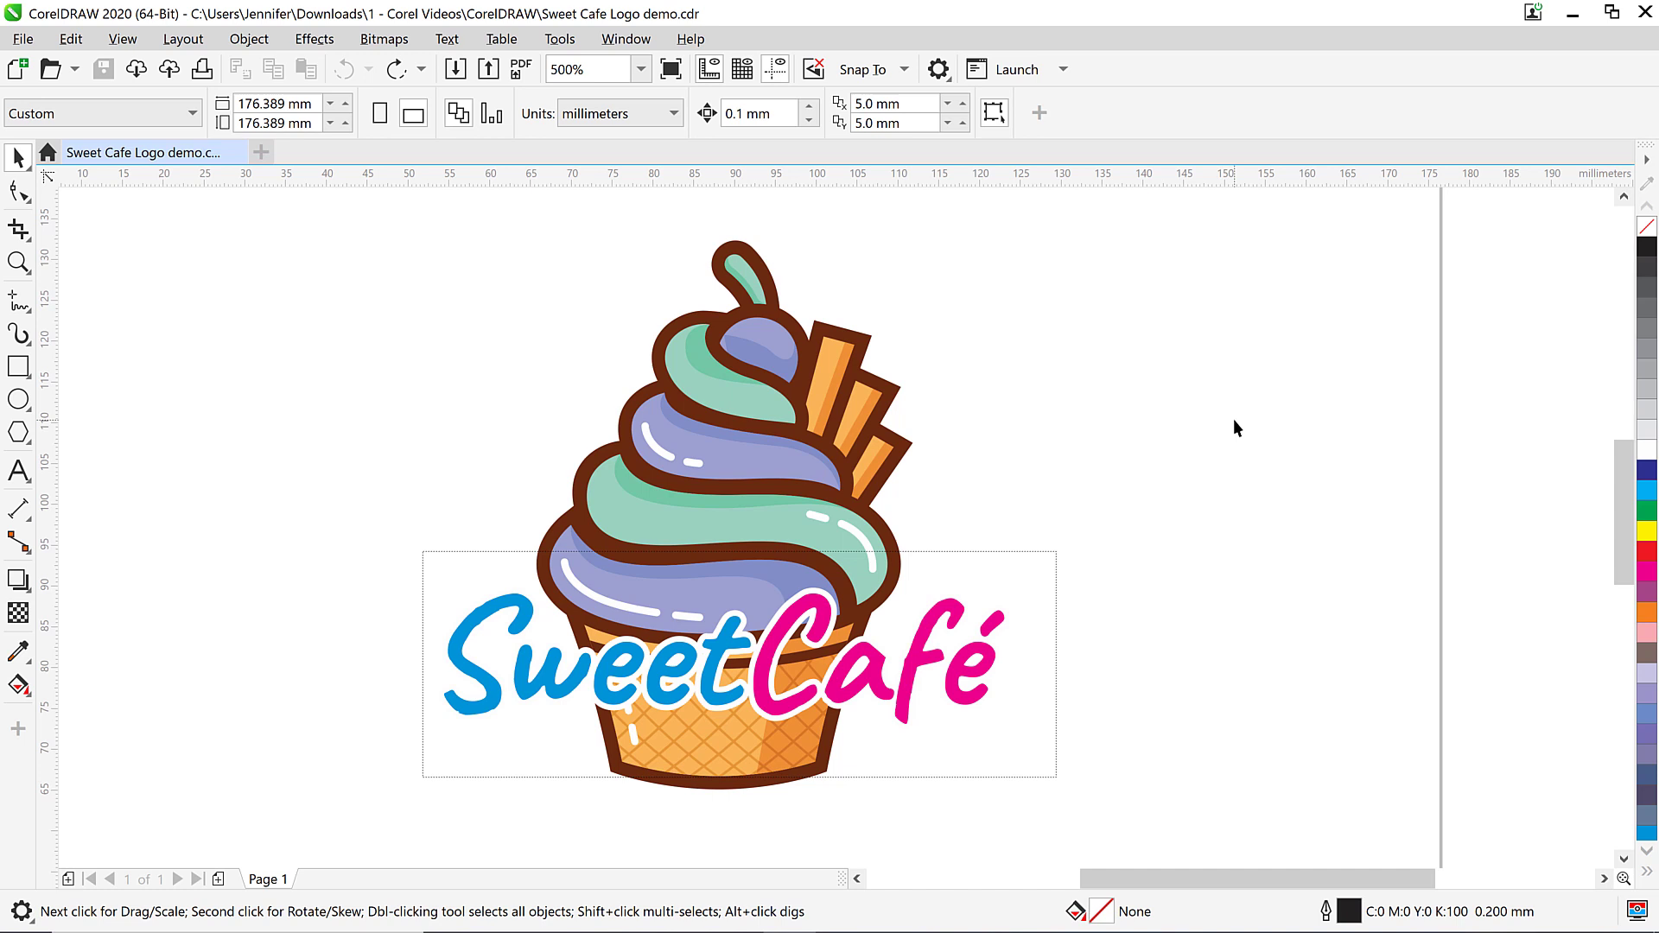
Step: Open and widen the Color Styles docker beside the logo, then select the wafer sticks
{"action": "left_click", "coordinate": [619, 40]}
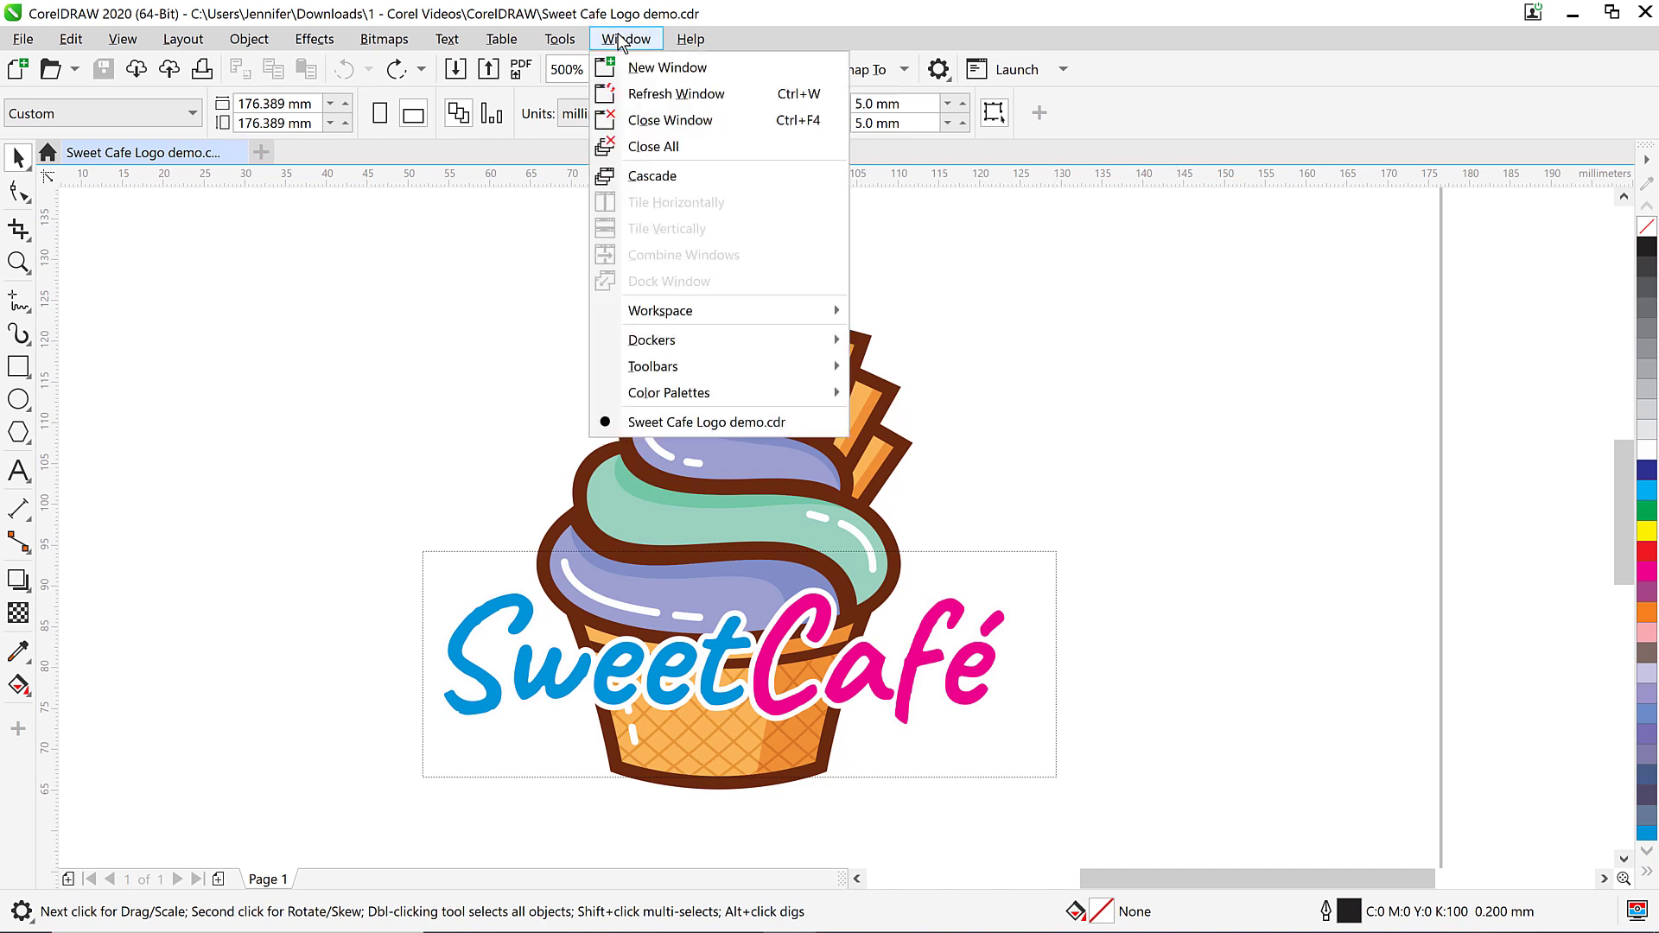
{"action": "mouse_move", "coordinate": [796, 339]}
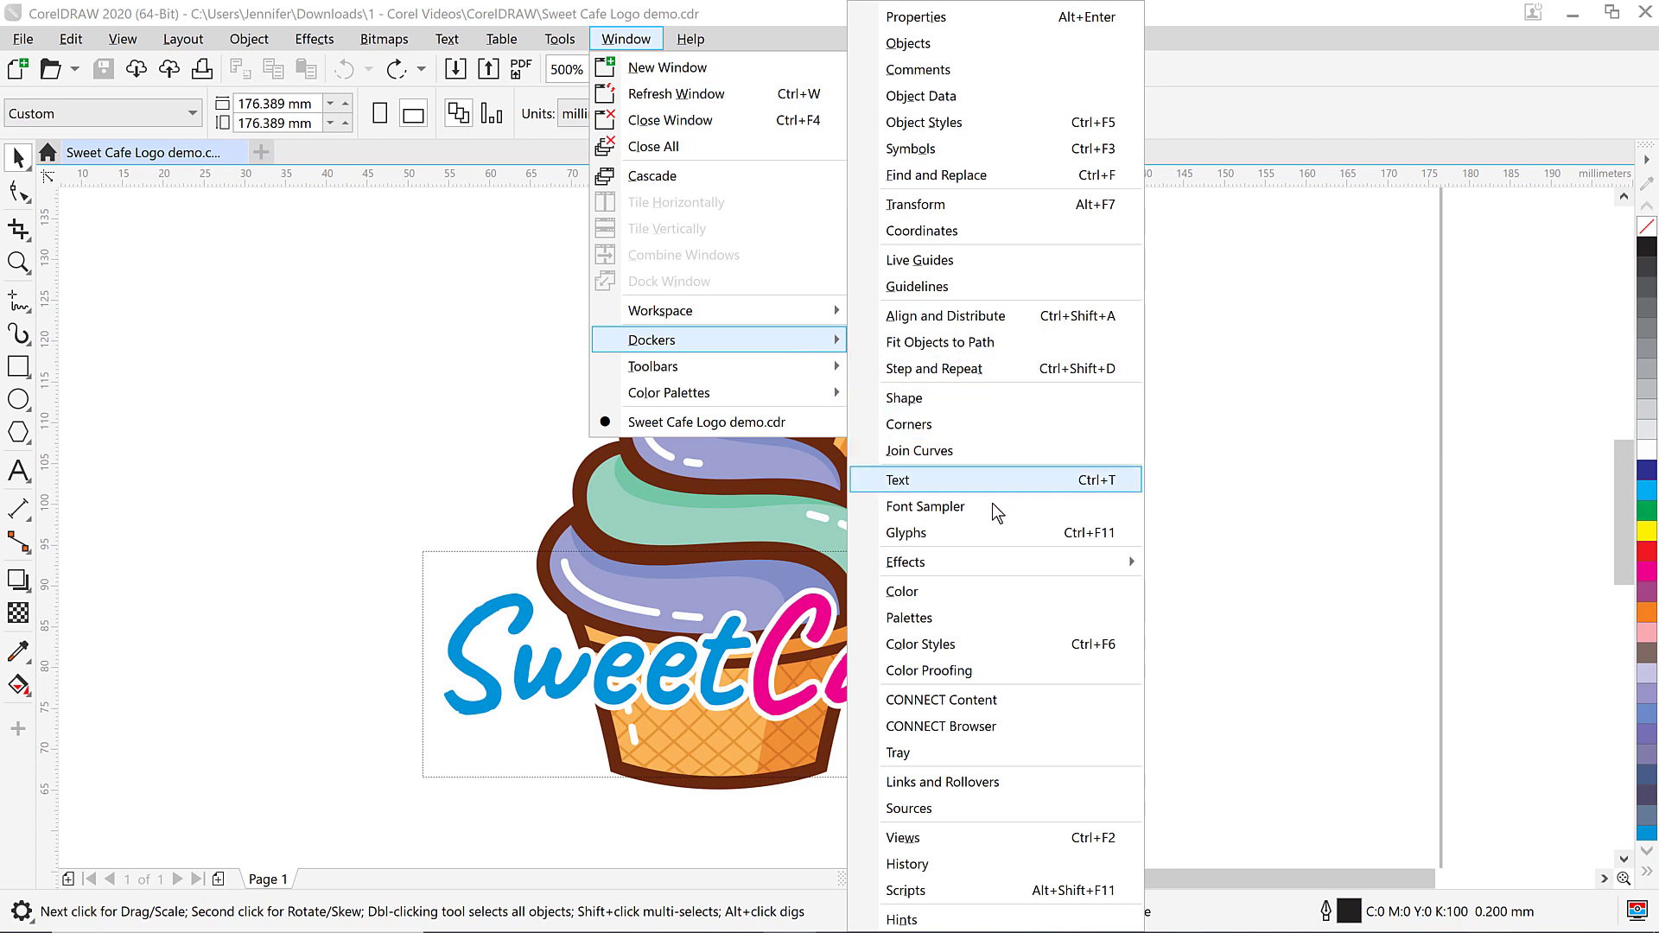
{"action": "left_click", "coordinate": [1004, 645]}
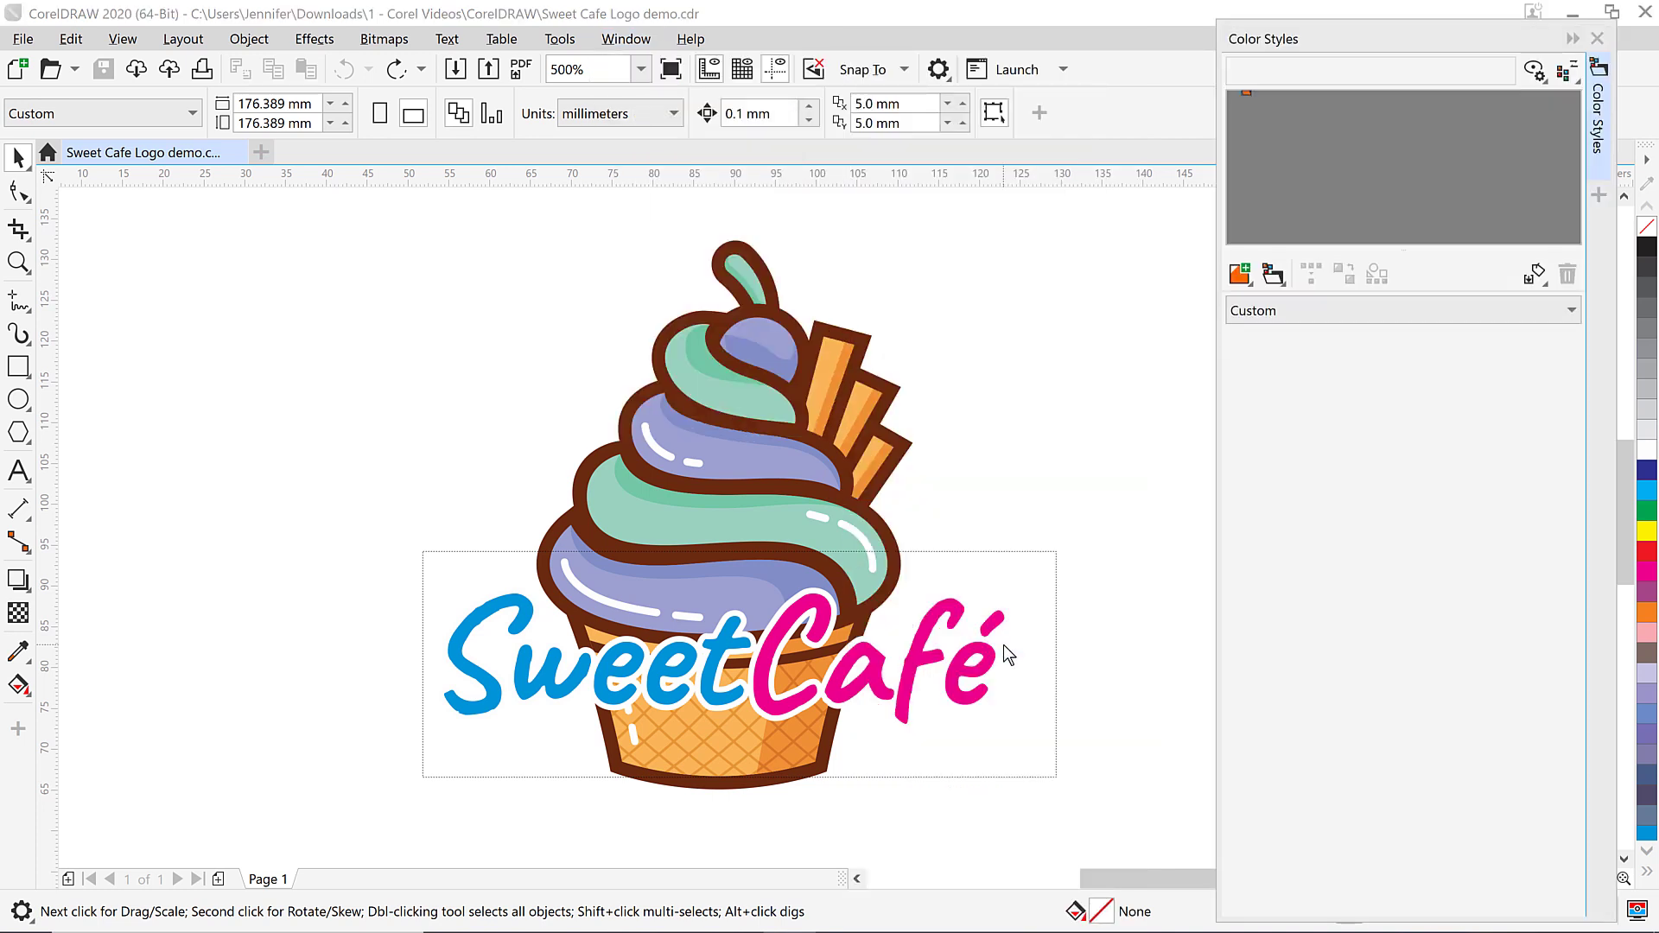
{"action": "left_click_drag", "start_coordinate": [1218, 656], "coordinate": [1198, 656]}
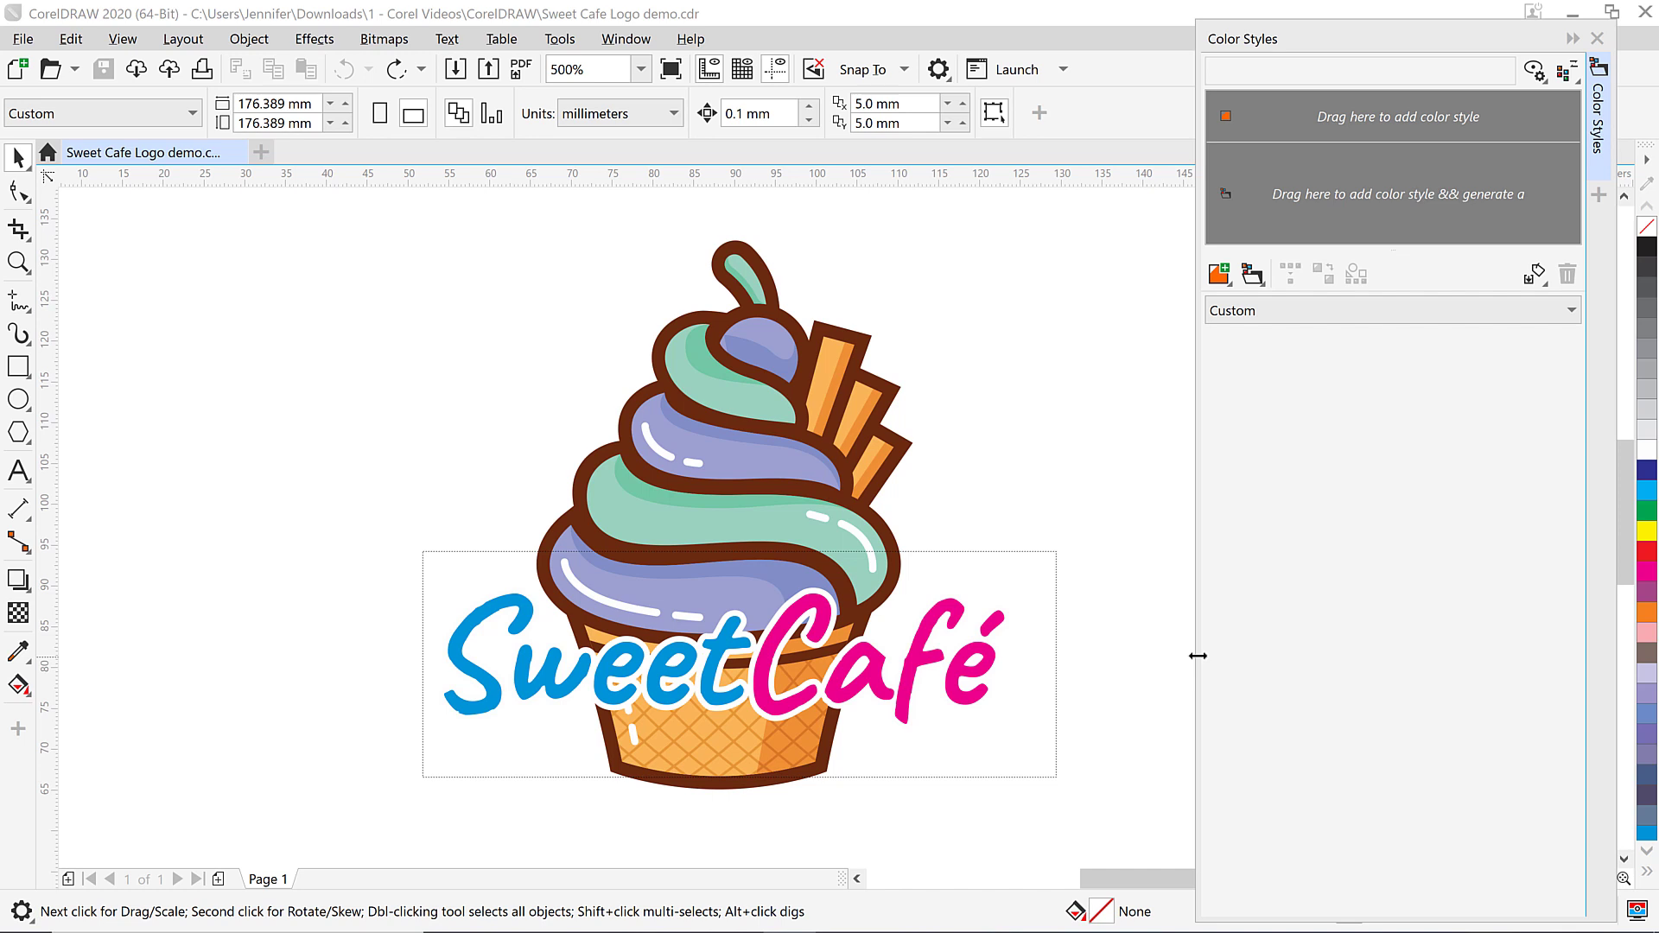
{"action": "left_click", "coordinate": [883, 411]}
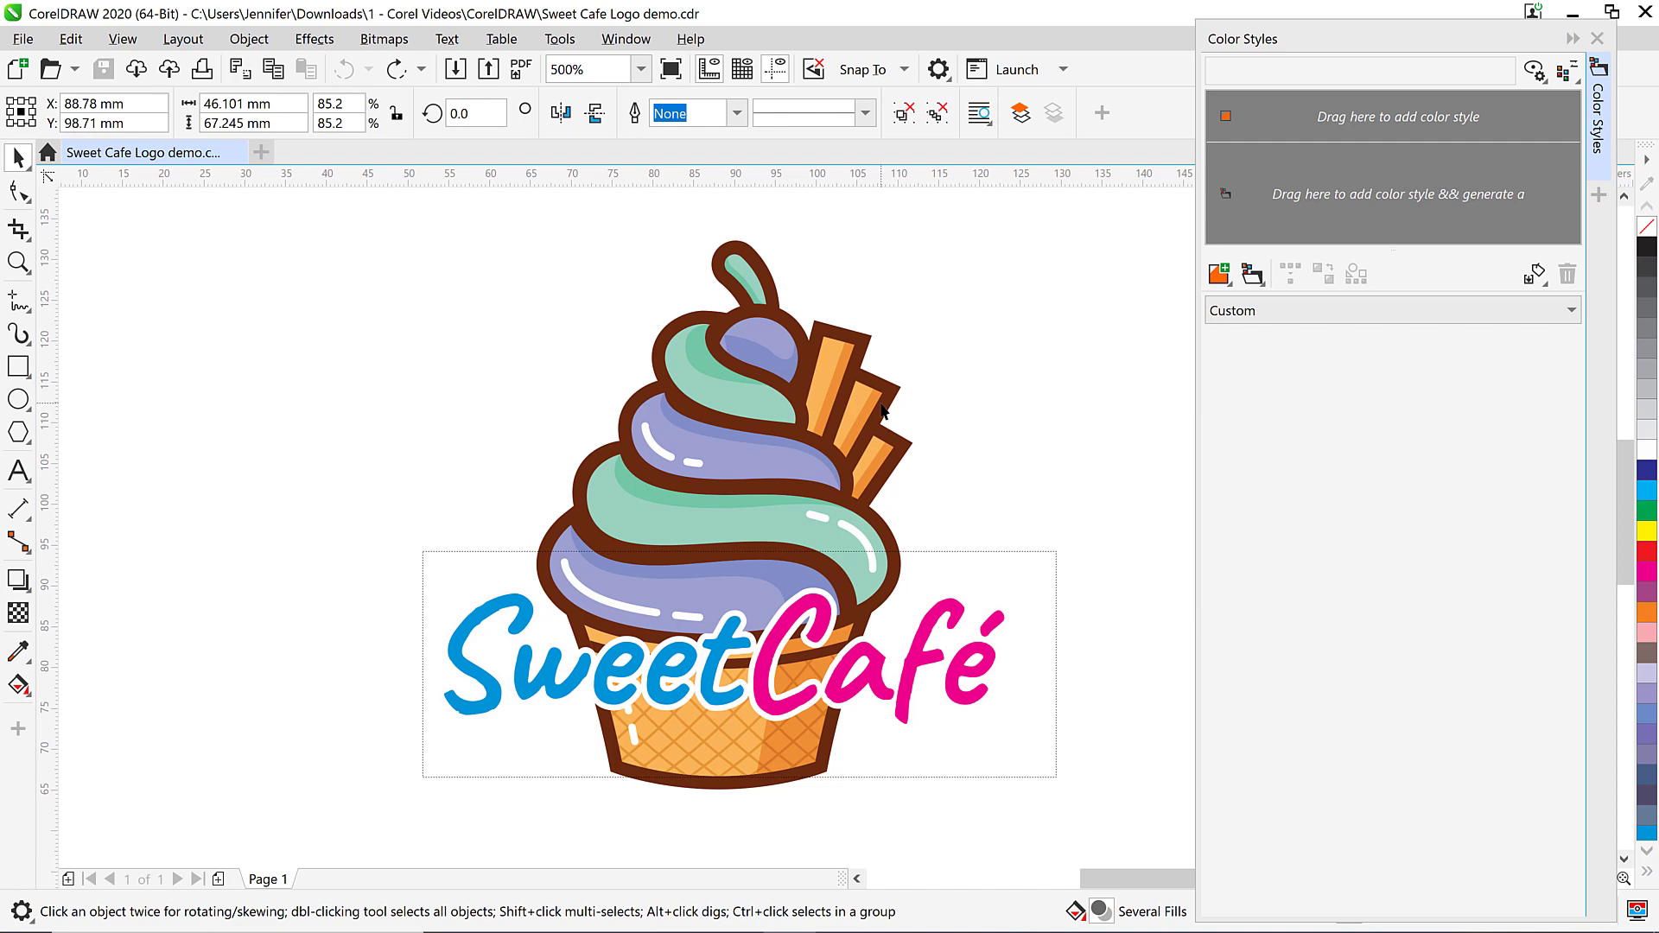
Step: Create colour styles from the whole cupcake group, grouped into 4 harmonies
{"action": "left_click", "coordinate": [883, 411]}
{"action": "left_click_drag", "start_coordinate": [868, 399], "coordinate": [1272, 210]}
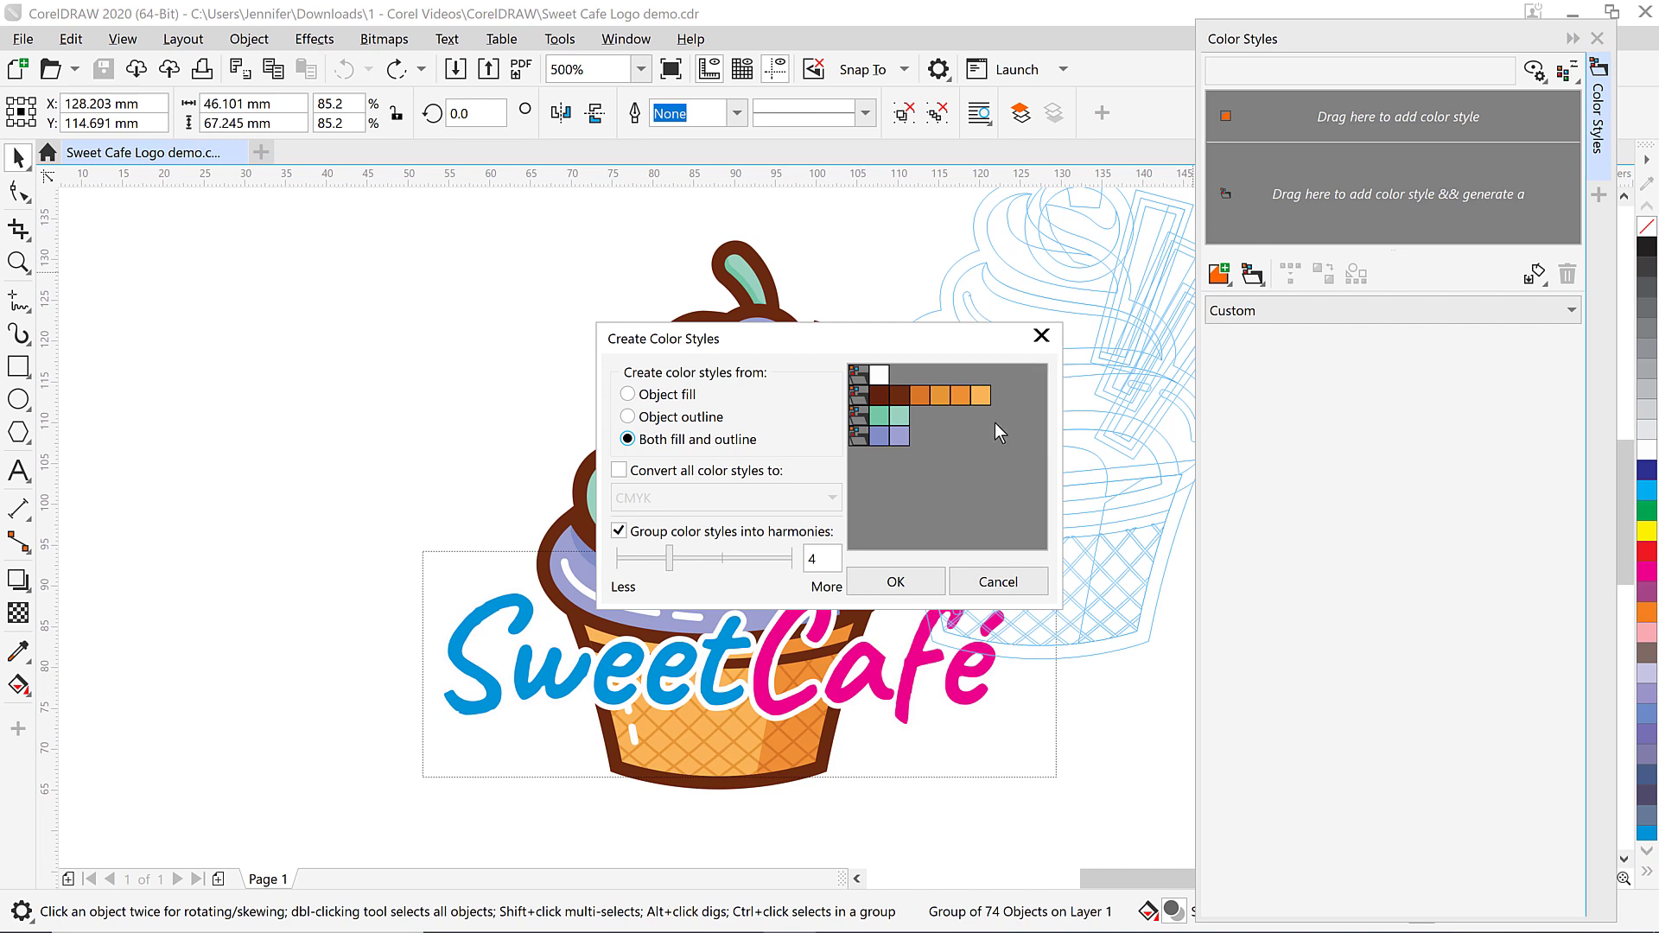
{"action": "left_click", "coordinate": [670, 560]}
{"action": "left_click_drag", "start_coordinate": [670, 562], "coordinate": [683, 565]}
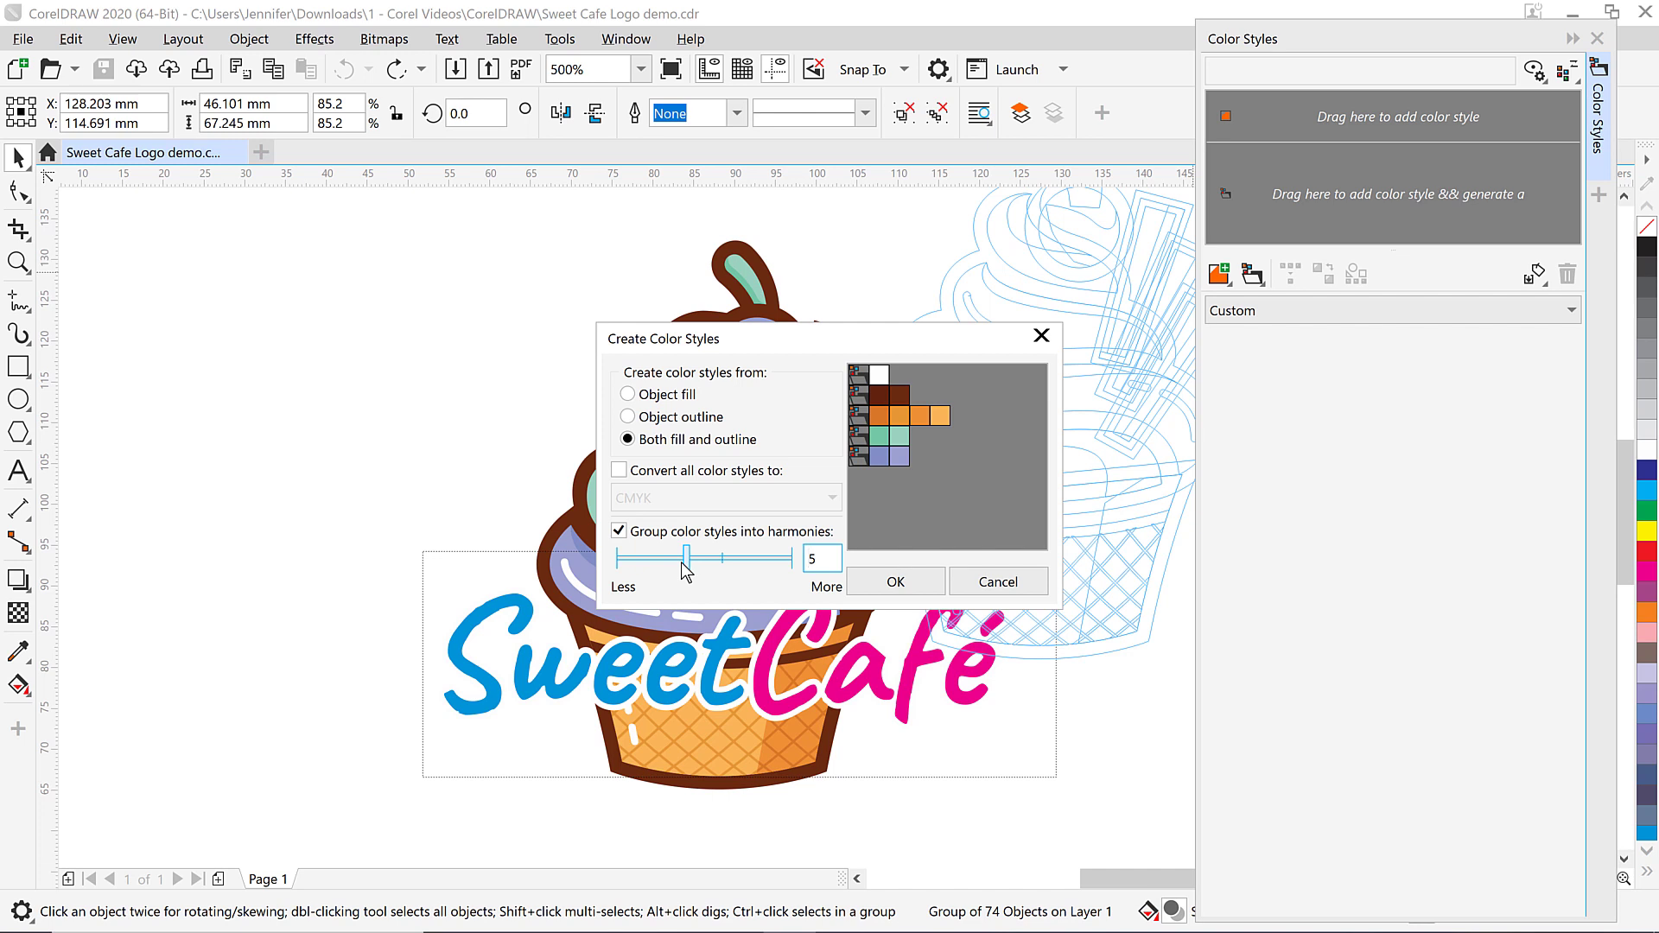
{"action": "left_click_drag", "start_coordinate": [680, 562], "coordinate": [671, 564]}
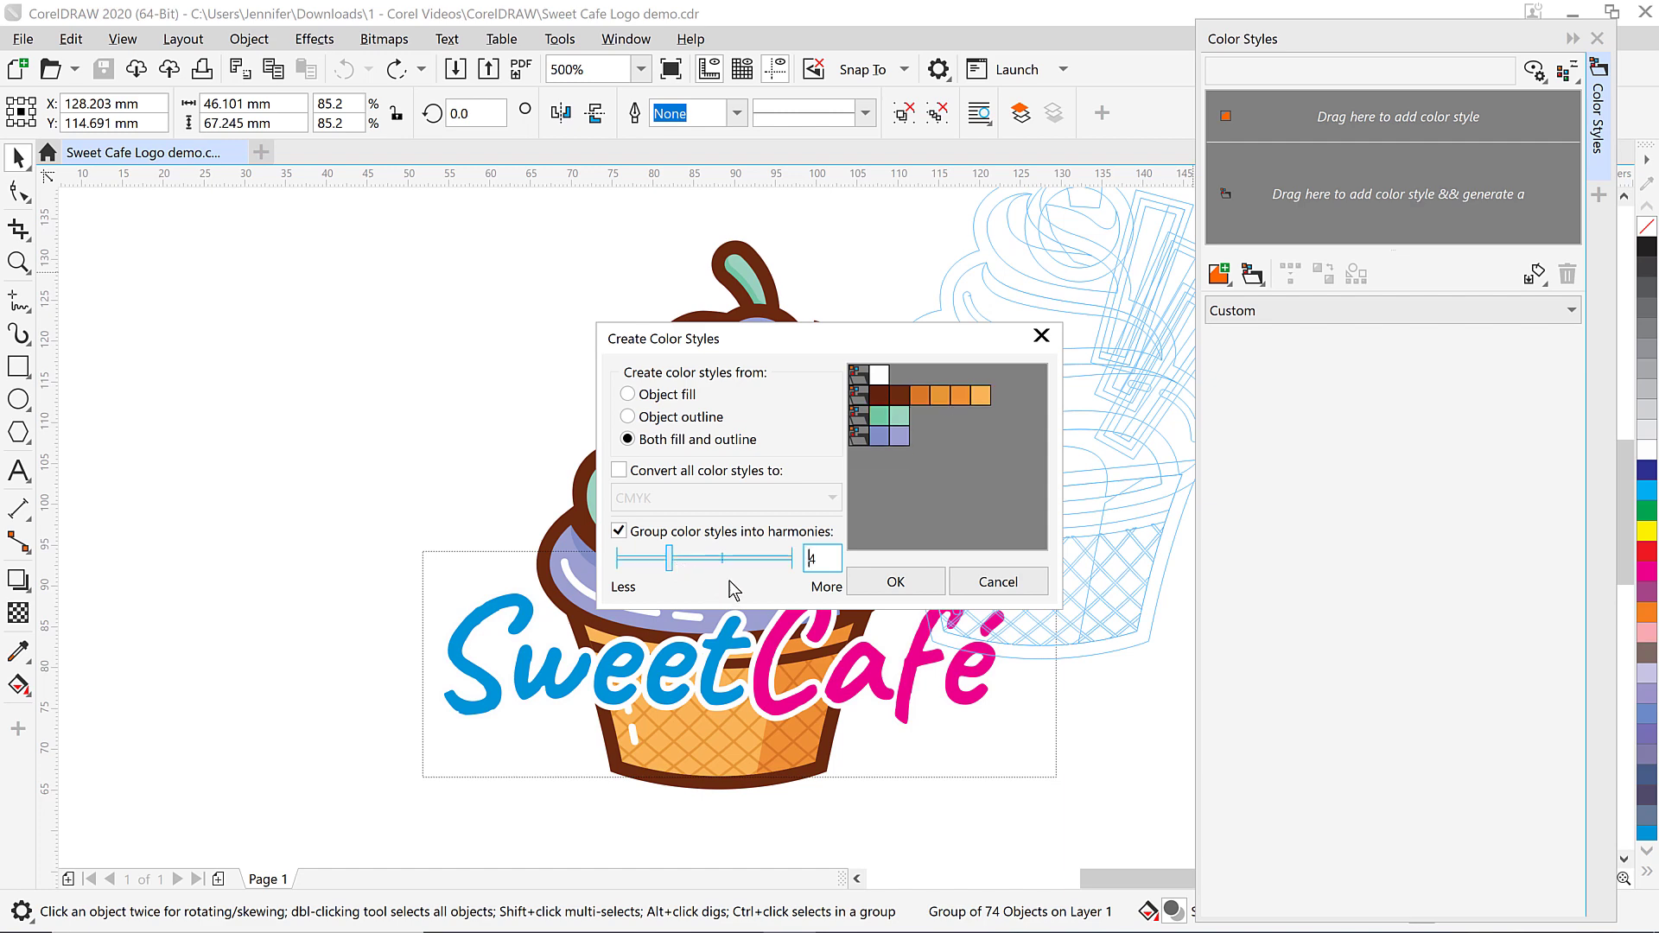
{"action": "left_click", "coordinate": [878, 589]}
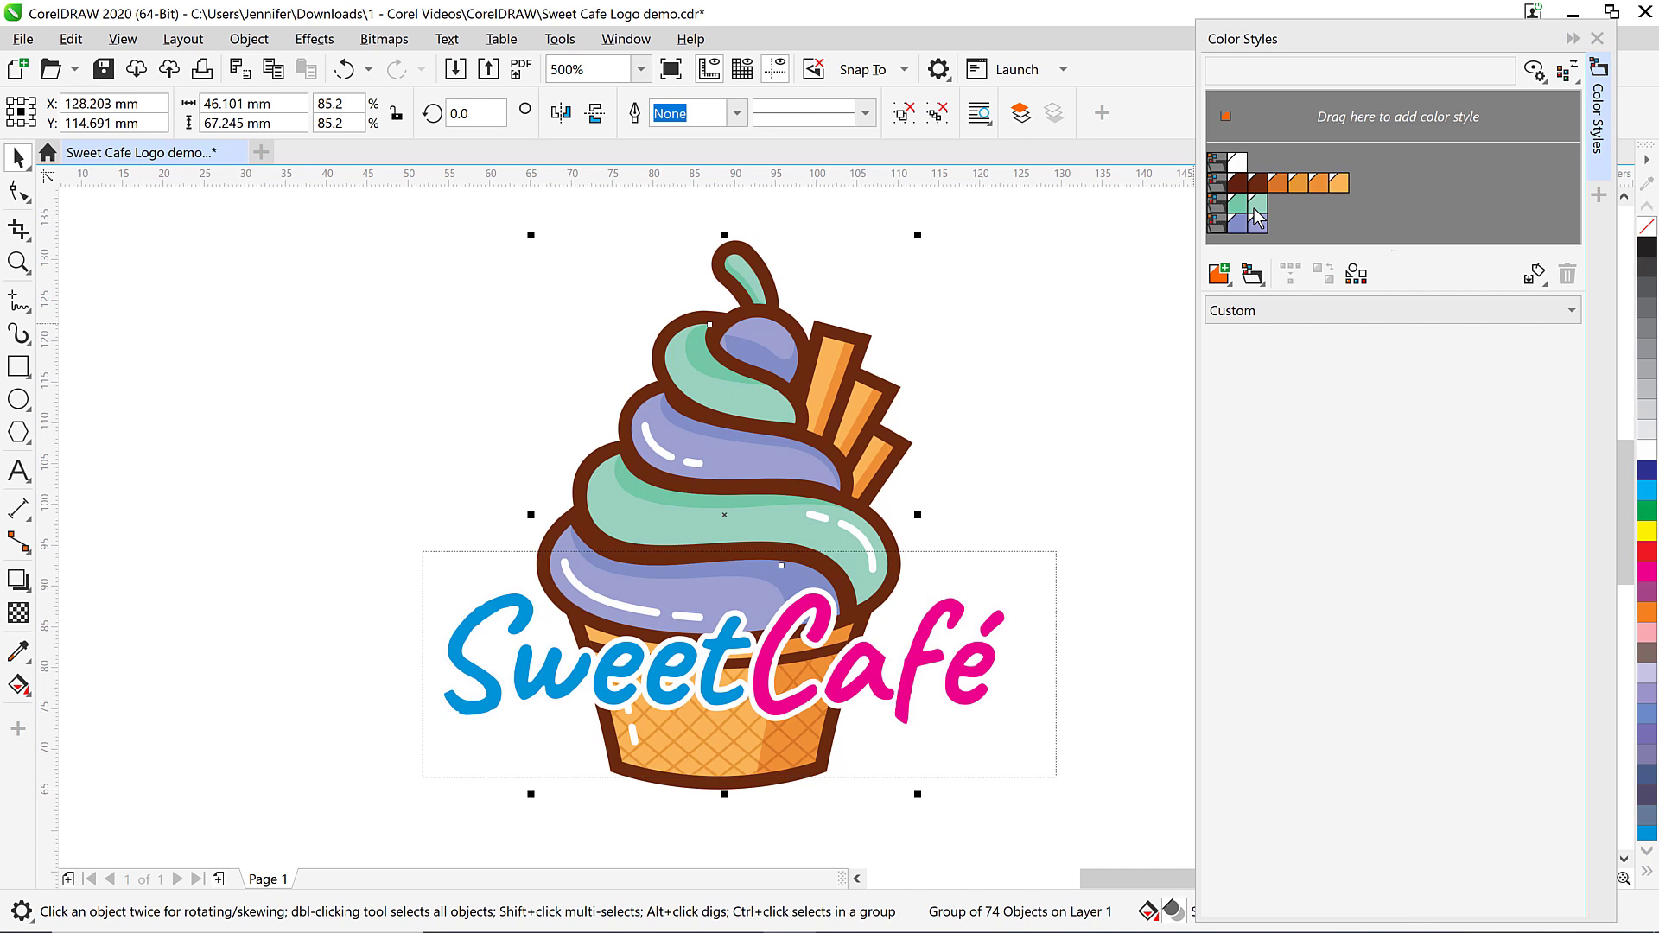
{"action": "left_click", "coordinate": [1241, 165]}
{"action": "left_click_drag", "start_coordinate": [1267, 176], "coordinate": [1280, 184]}
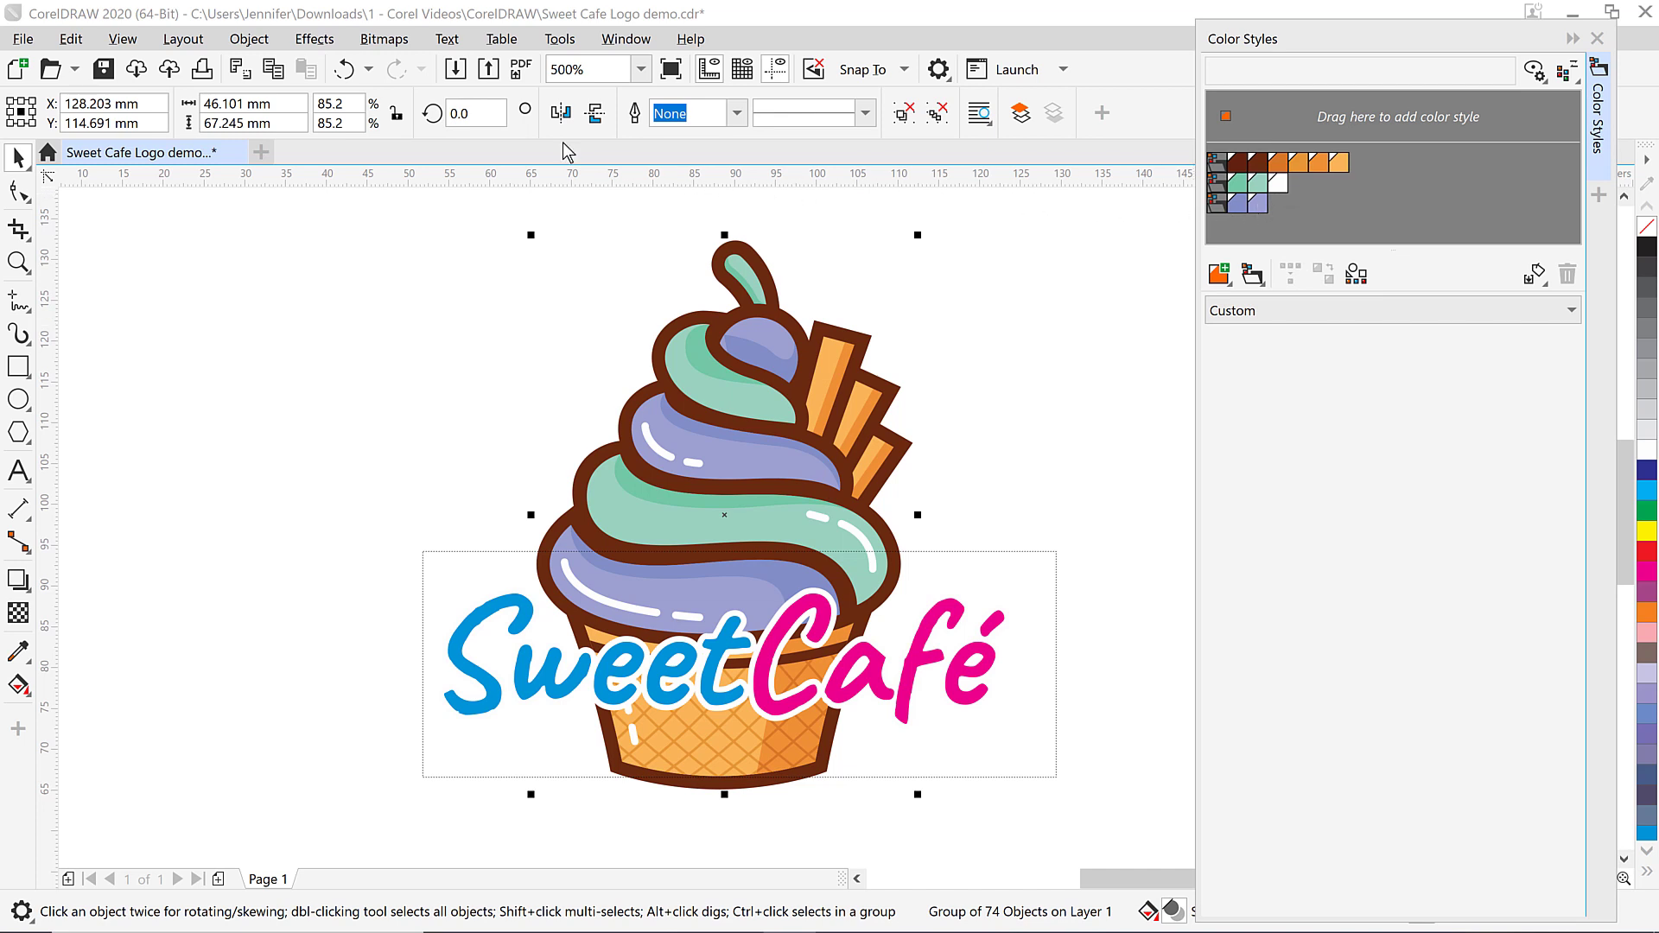
{"action": "left_click", "coordinate": [348, 73]}
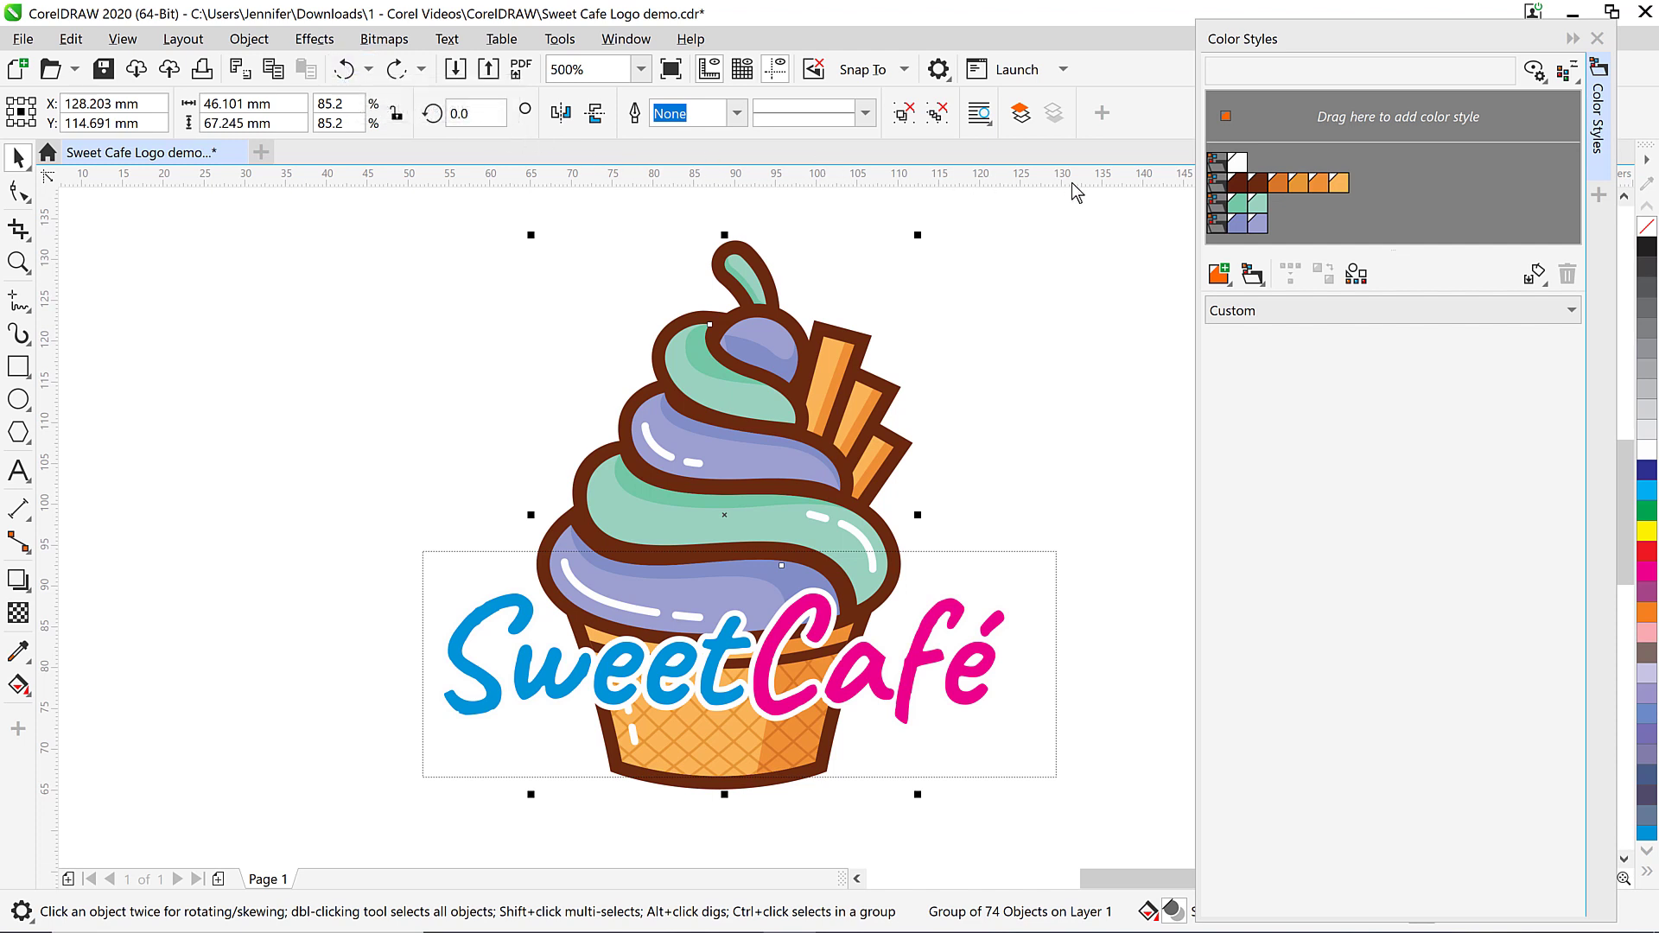
Step: Shift the mint-green icing harmony to blue and the purple harmony to magenta (C22 M100 Y0 K0)
{"action": "left_click", "coordinate": [1221, 208]}
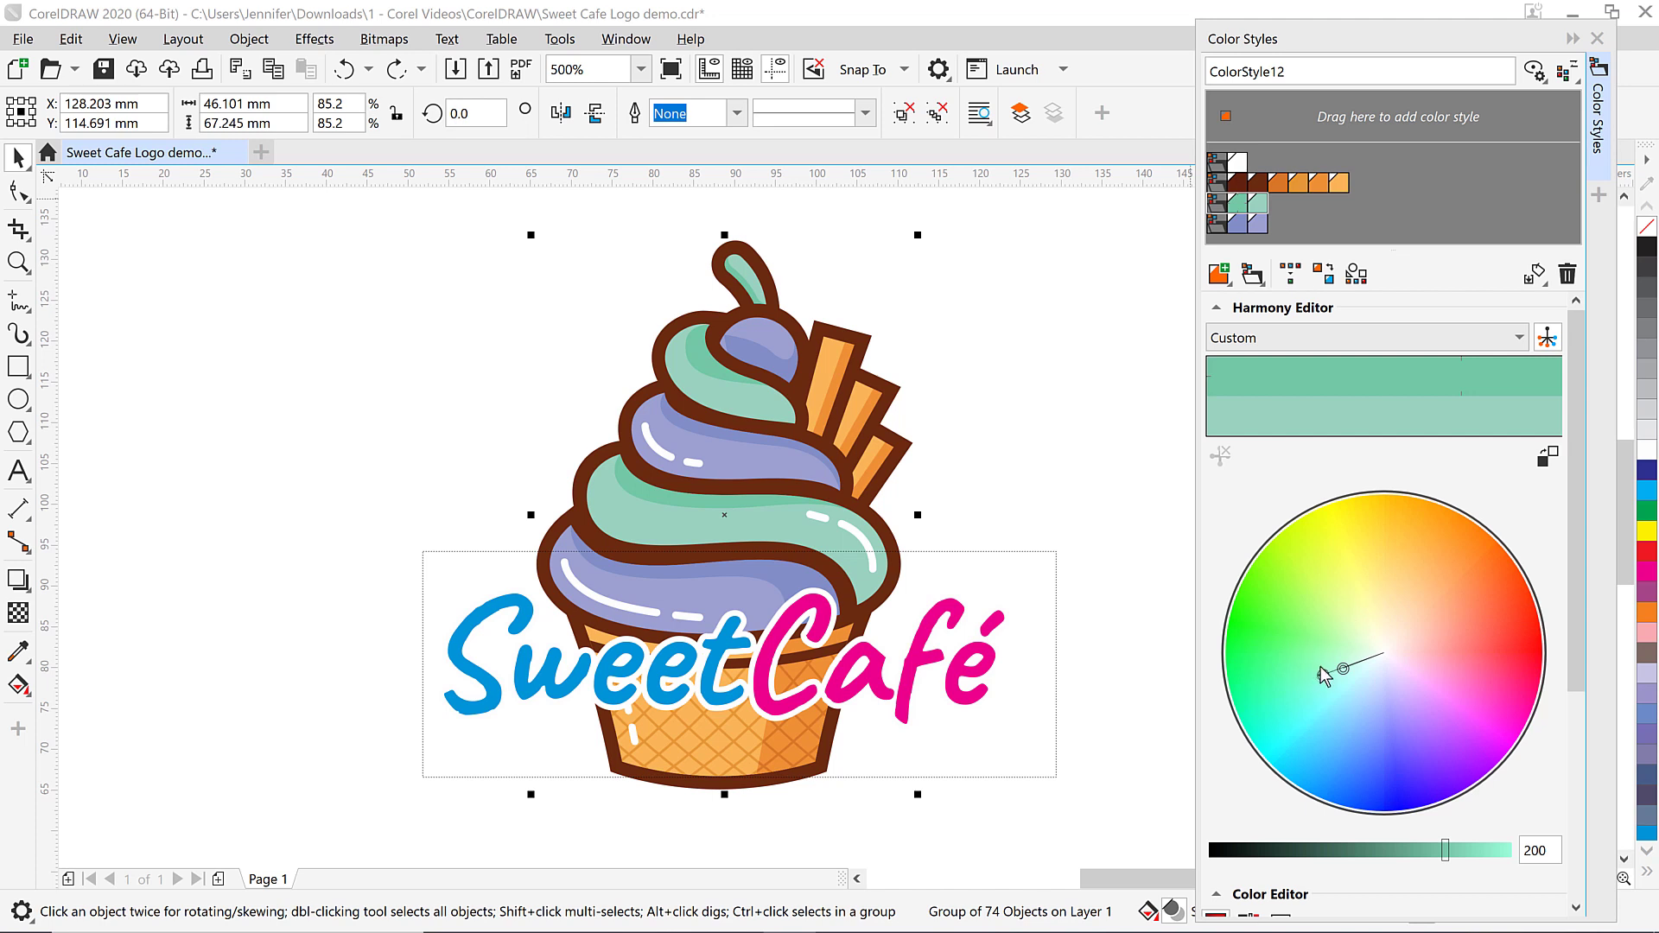
{"action": "mouse_move", "coordinate": [1325, 675]}
{"action": "left_mouse_down"}
{"action": "mouse_move", "coordinate": [1350, 674]}
{"action": "mouse_move", "coordinate": [1412, 572]}
{"action": "mouse_move", "coordinate": [1465, 611]}
{"action": "mouse_move", "coordinate": [1464, 674]}
{"action": "mouse_move", "coordinate": [1475, 646]}
{"action": "mouse_move", "coordinate": [1409, 692]}
{"action": "mouse_move", "coordinate": [1336, 701]}
{"action": "left_mouse_up"}
{"action": "left_click_drag", "start_coordinate": [1333, 701], "coordinate": [1340, 745]}
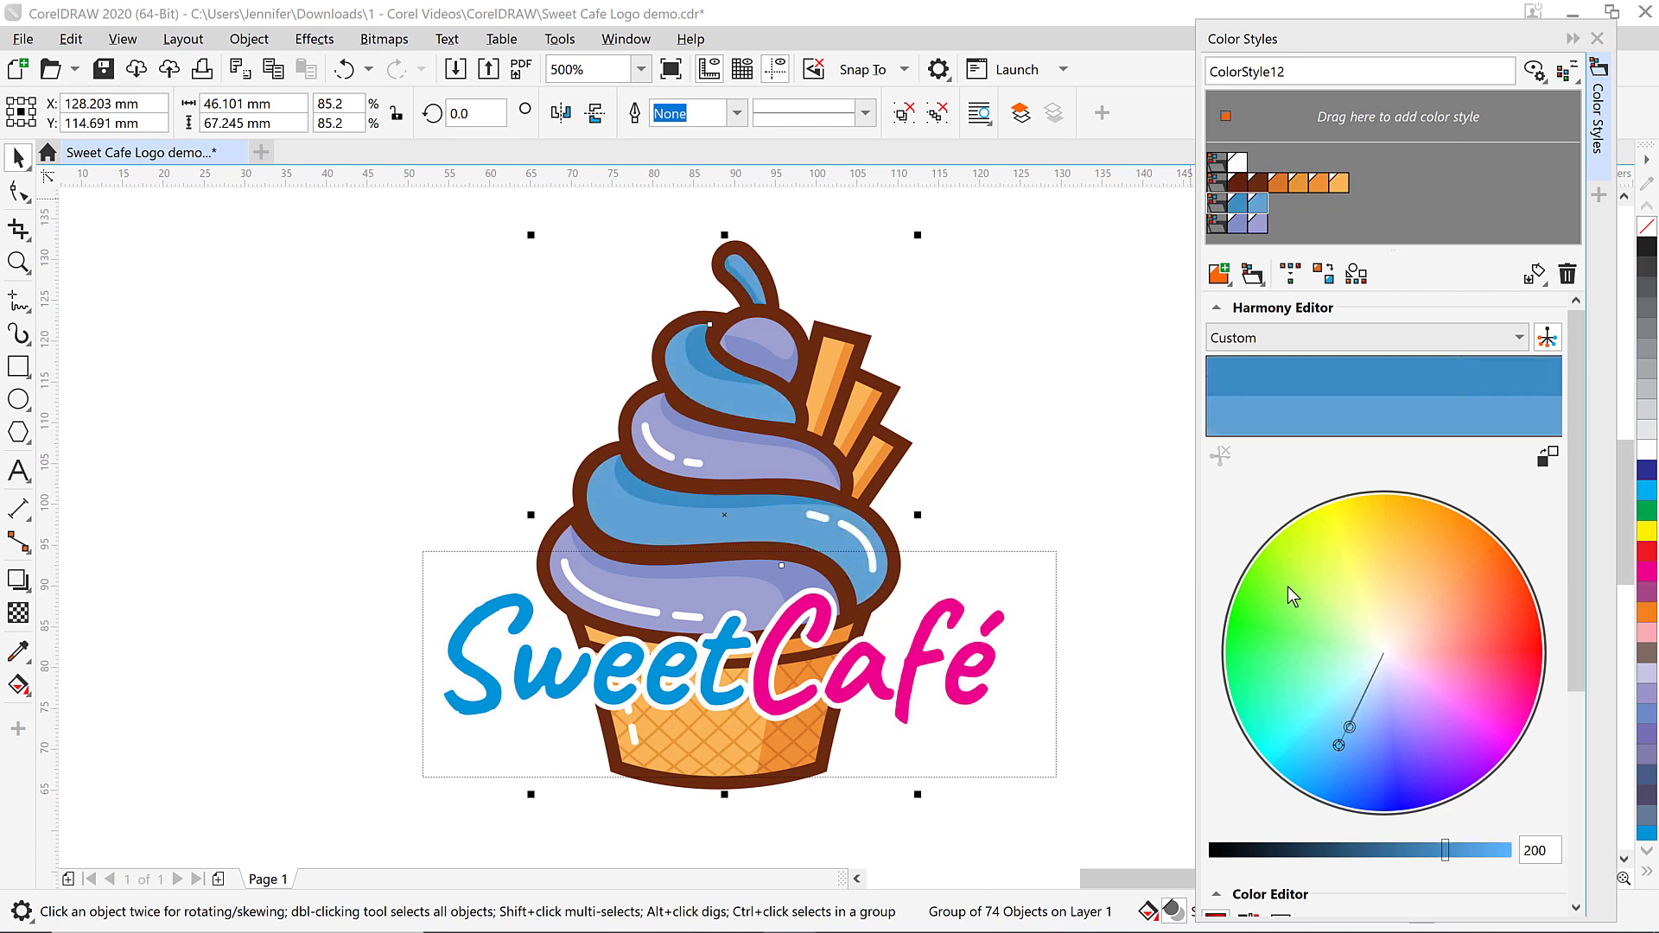
{"action": "left_click", "coordinate": [1214, 223]}
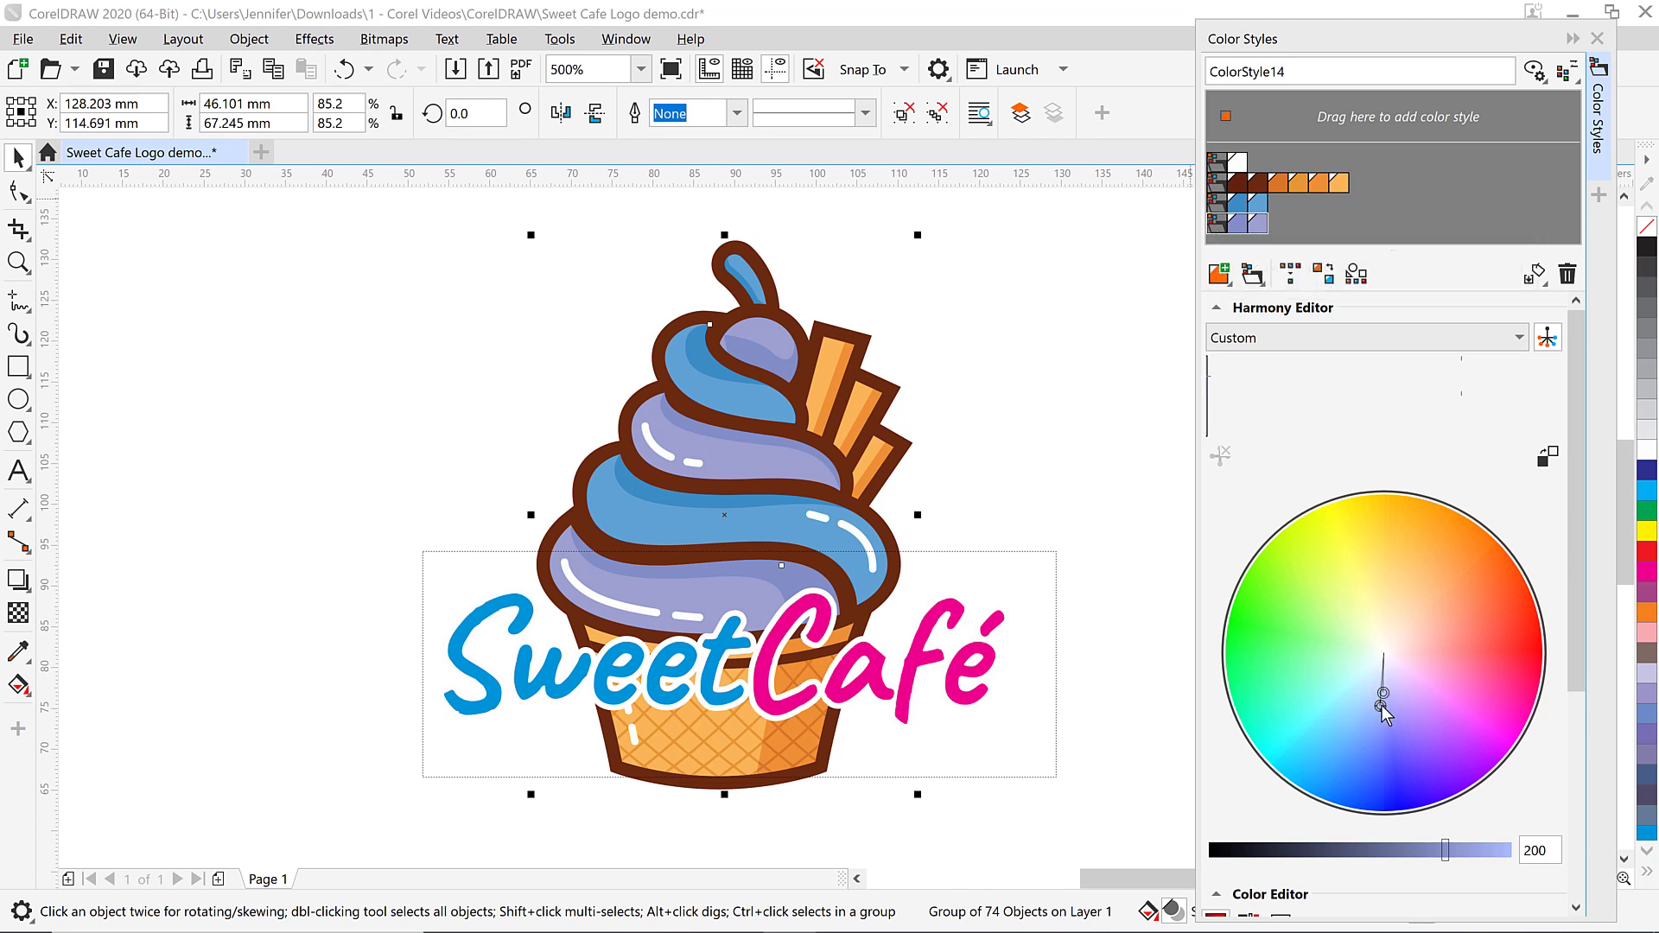
{"action": "left_click_drag", "start_coordinate": [1382, 706], "coordinate": [1590, 907]}
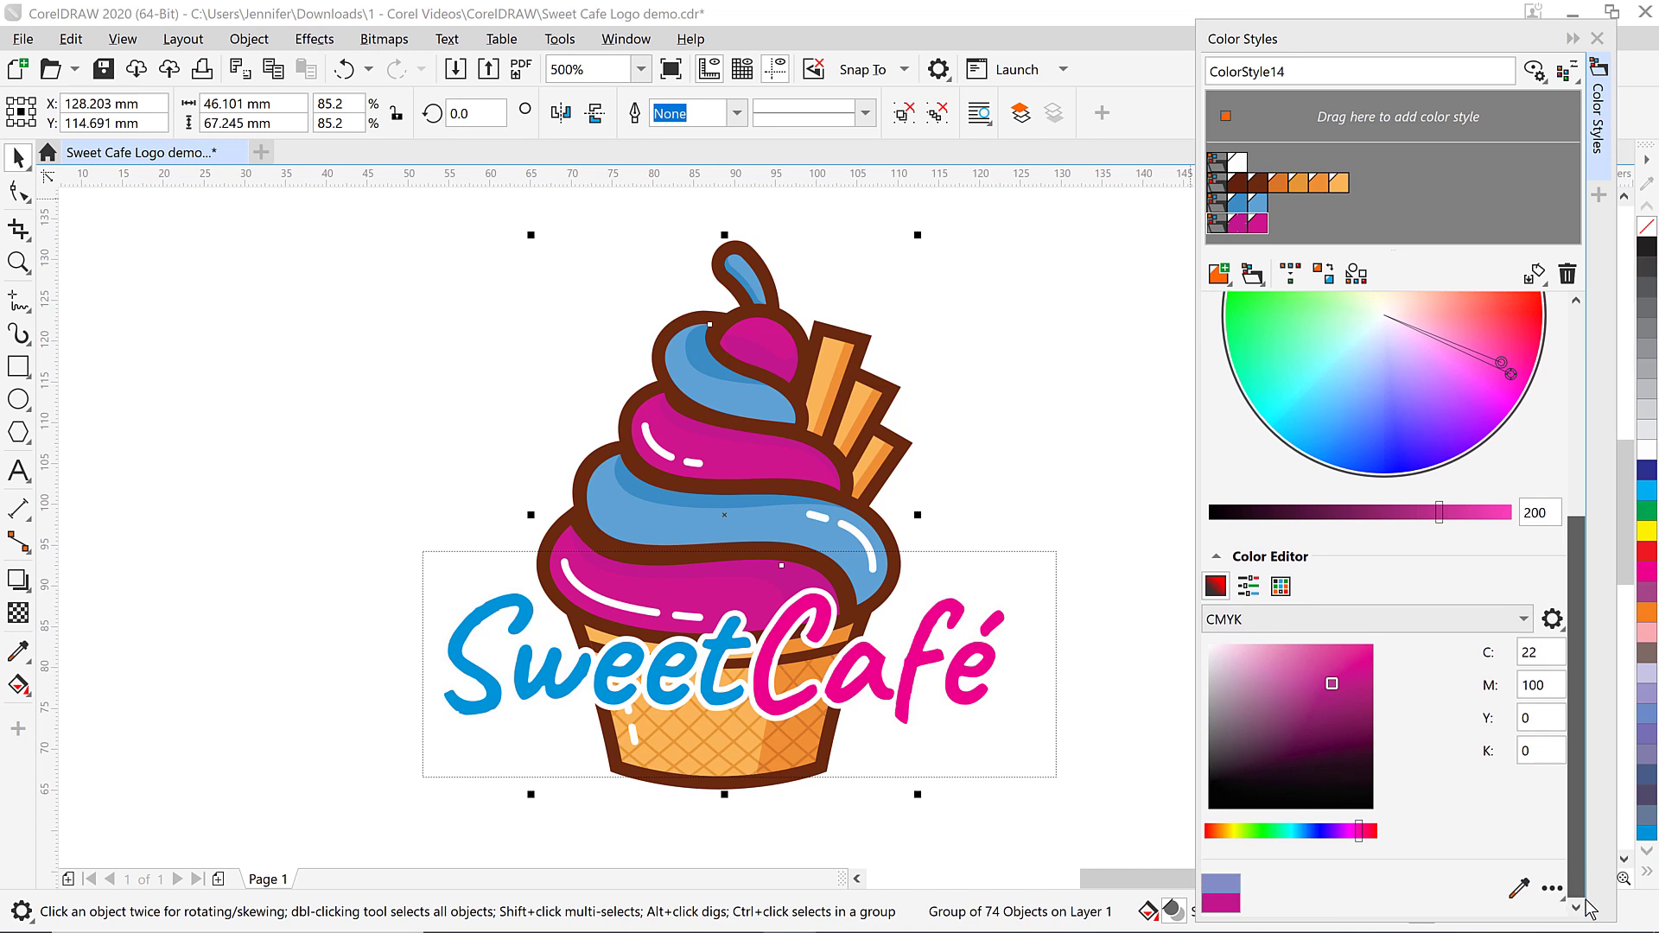
Step: Sample the Café text's pink into the pink icing harmony and adjust its brightness
{"action": "left_click", "coordinate": [1526, 897]}
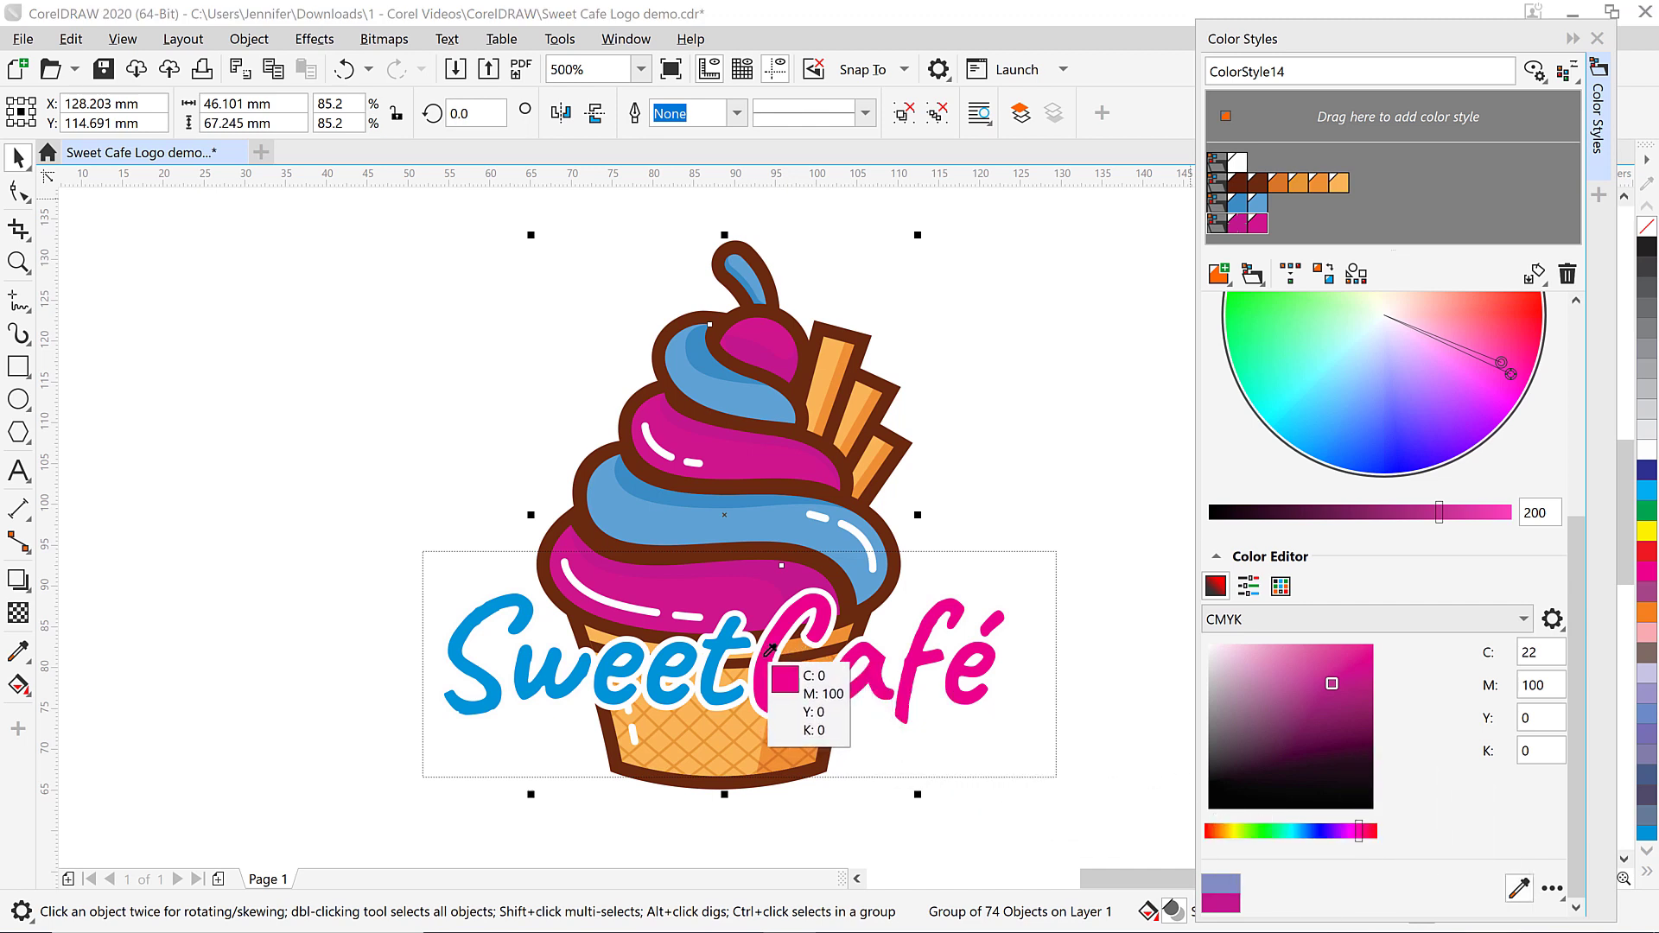
{"action": "left_click", "coordinate": [767, 653]}
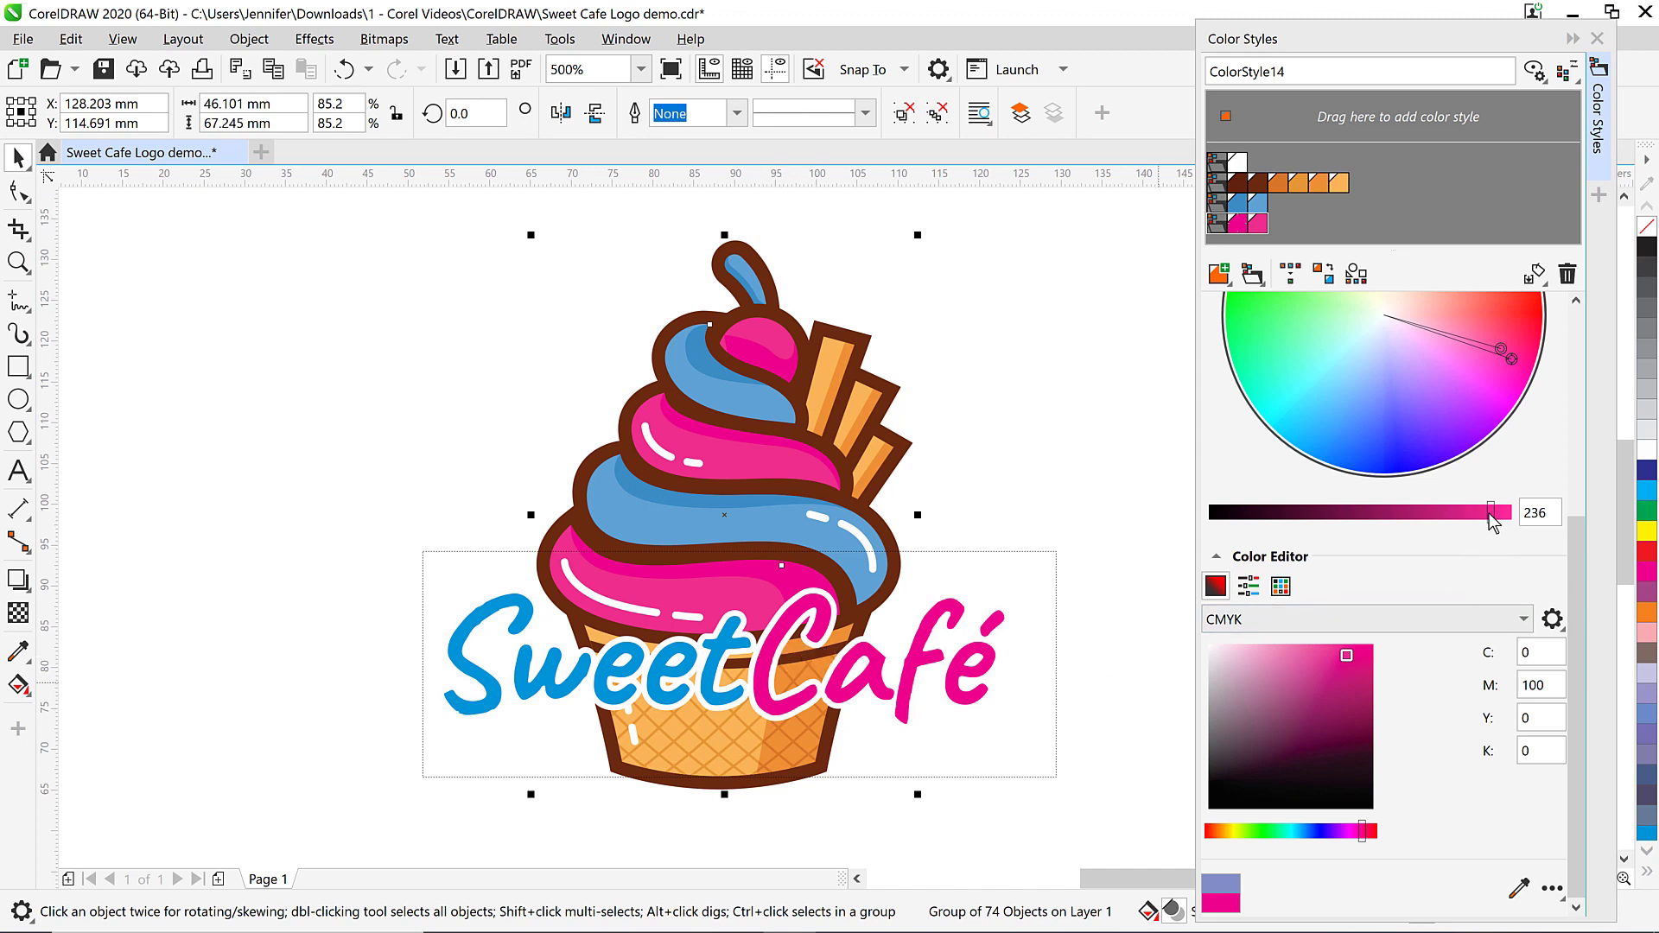
{"action": "mouse_move", "coordinate": [1491, 513]}
{"action": "left_mouse_down"}
{"action": "mouse_move", "coordinate": [1470, 513]}
{"action": "mouse_move", "coordinate": [1502, 514]}
{"action": "left_mouse_up"}
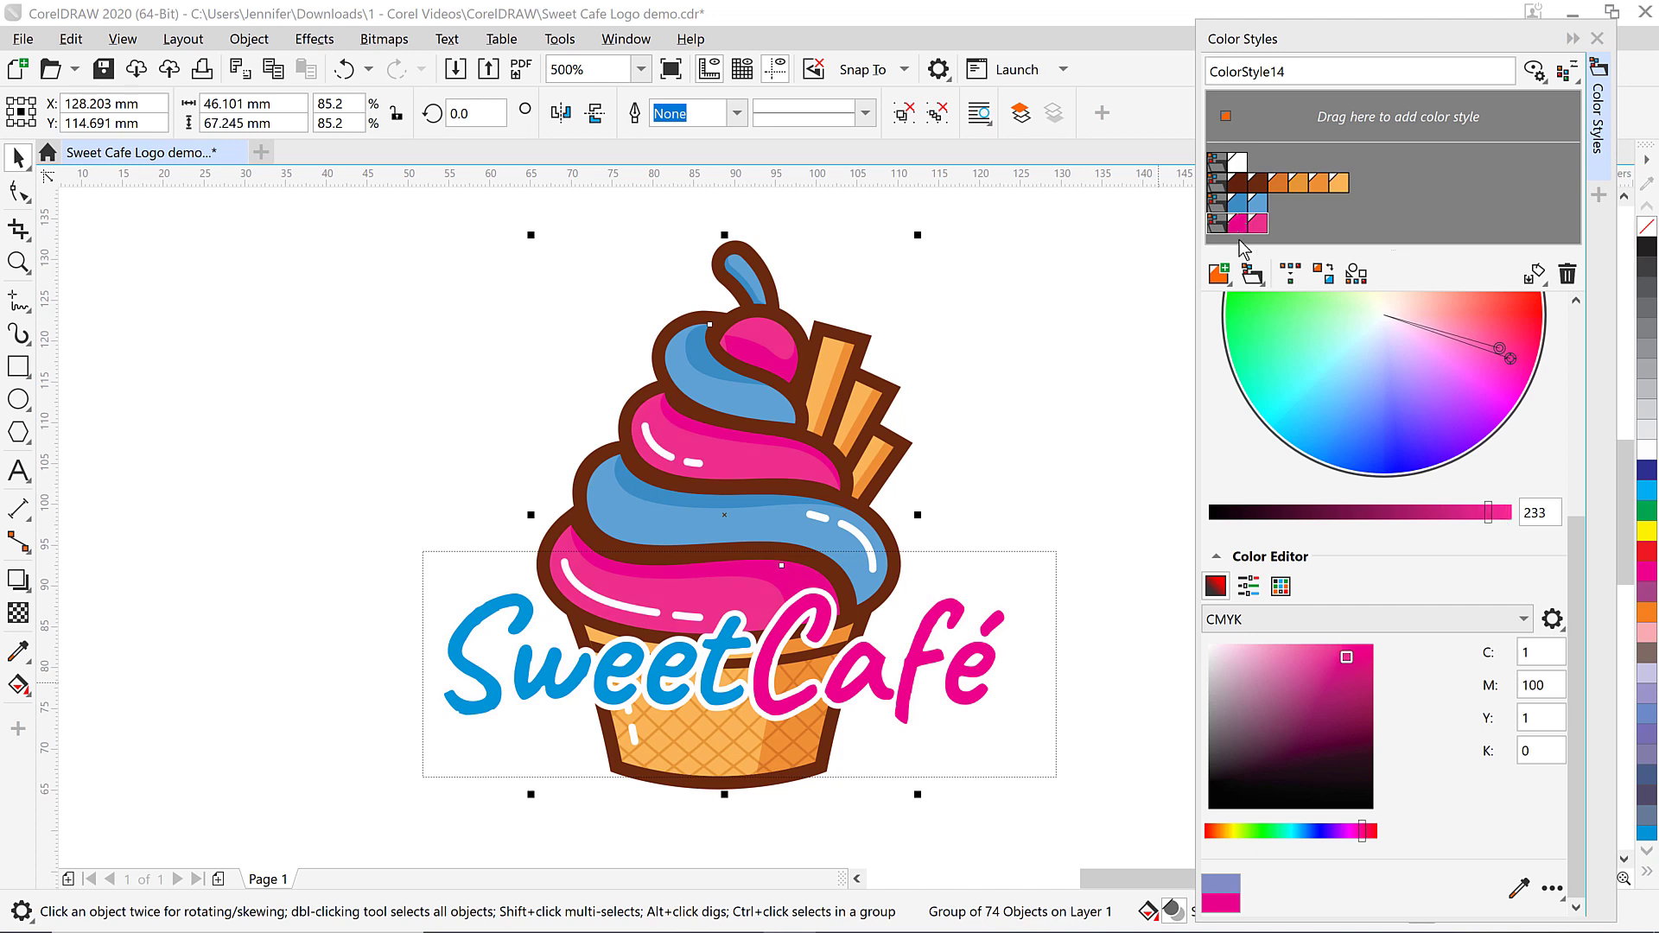
Step: Match the blue icing style to the Sweet text's blue, C100 M20 Y0 K0
{"action": "left_click", "coordinate": [1215, 211]}
{"action": "left_click", "coordinate": [1518, 888]}
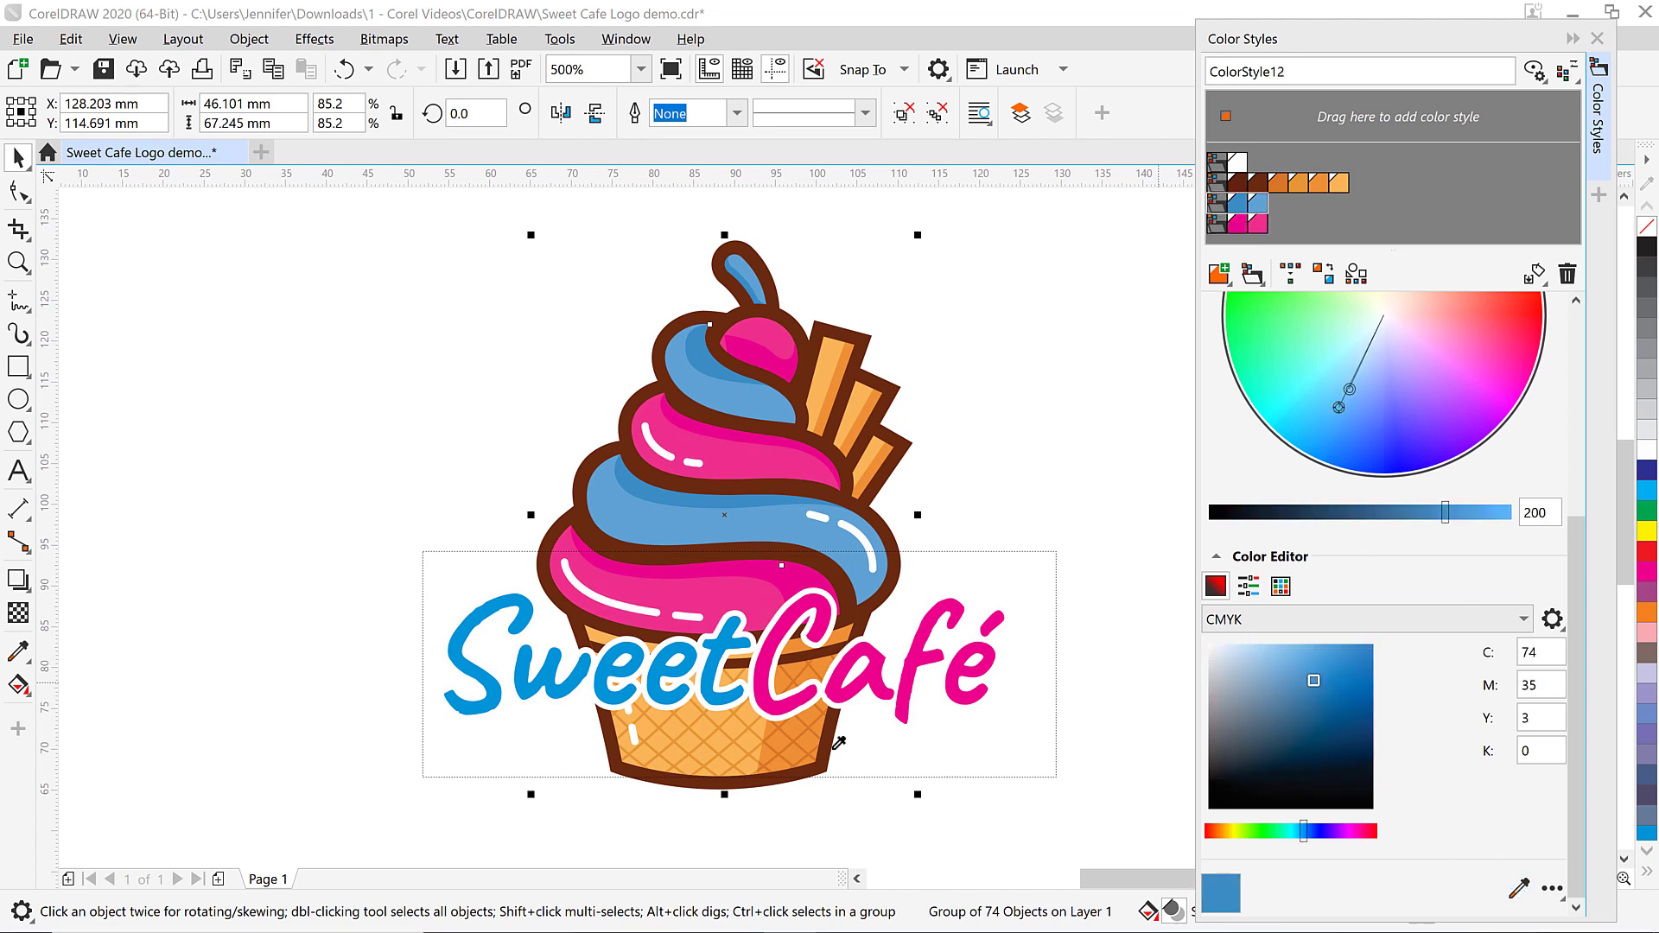
{"action": "left_click", "coordinate": [454, 656]}
{"action": "left_click", "coordinate": [1103, 599]}
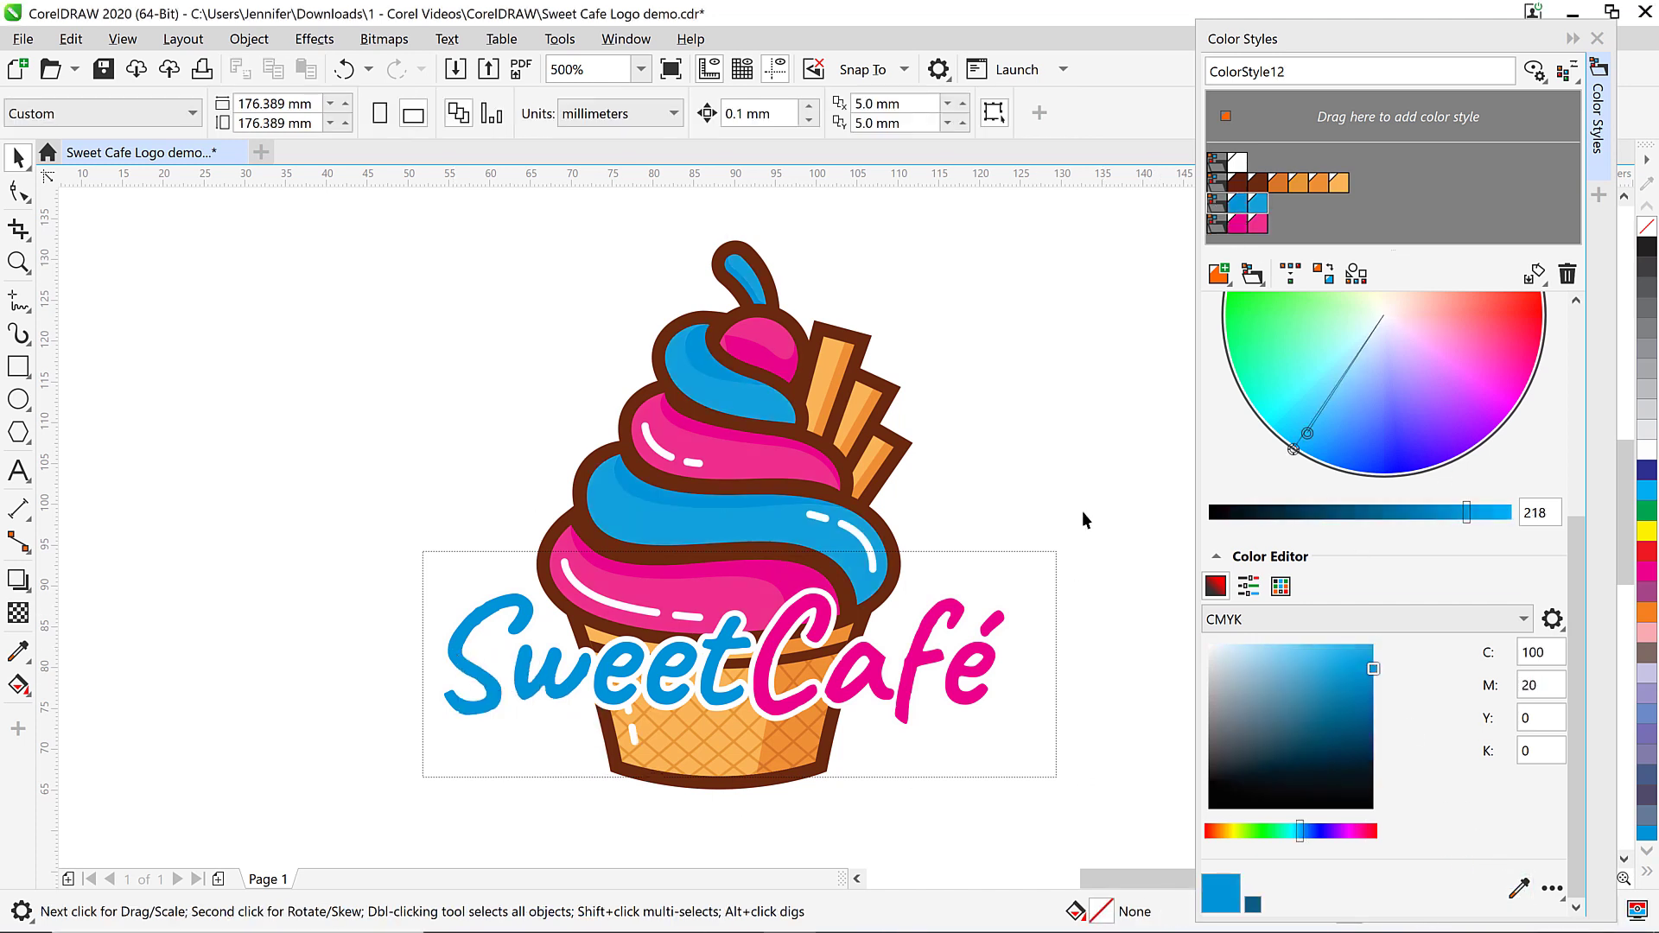
Step: Desaturate and brighten the brown-orange harmony into pale beige cone and greyish-brown outline colours
{"action": "left_click", "coordinate": [1216, 182]}
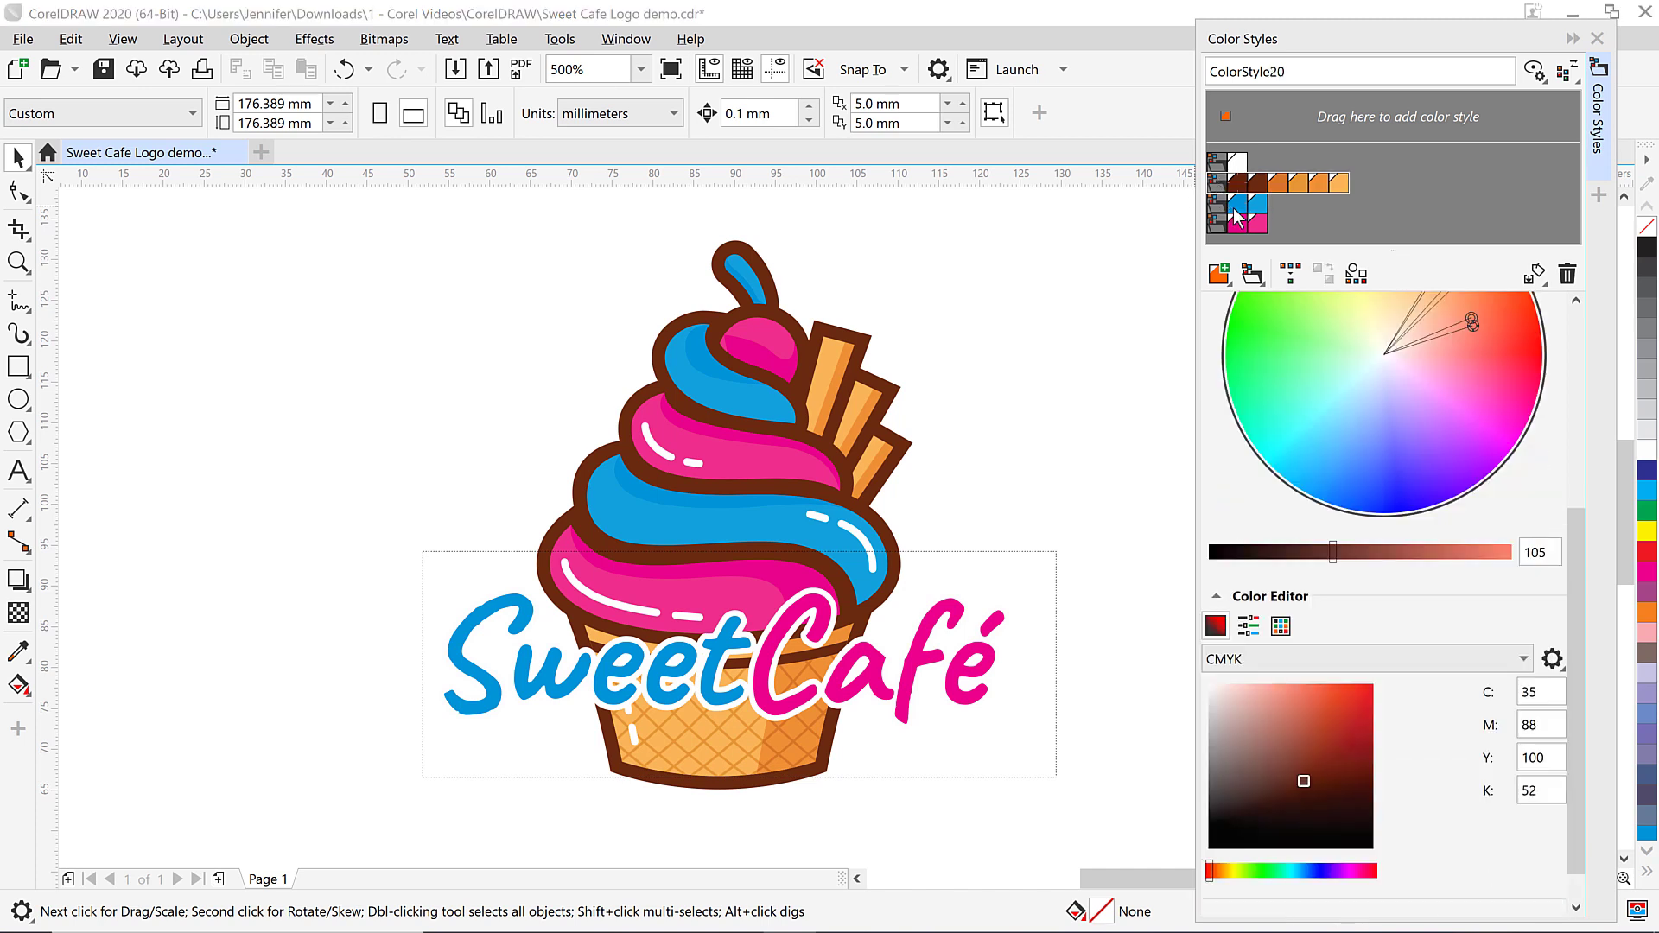
{"action": "scroll", "coordinate": [1584, 557], "scroll_direction": "up", "scroll_amount": 3}
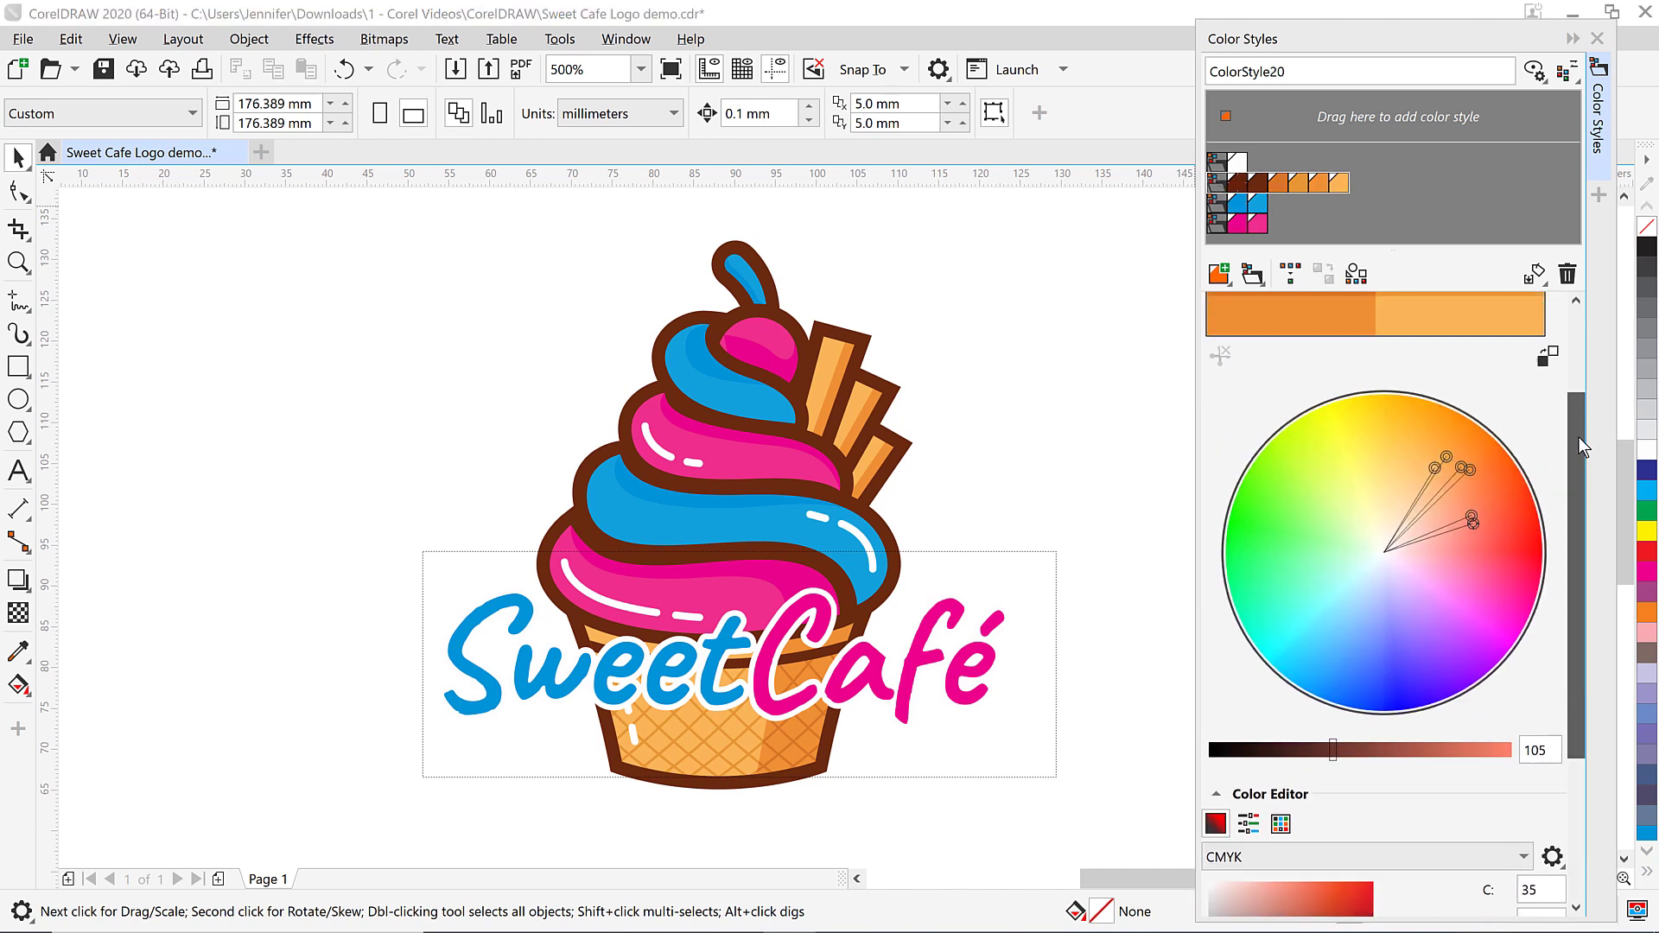
{"action": "scroll", "coordinate": [1579, 437], "scroll_direction": "up", "scroll_amount": 2}
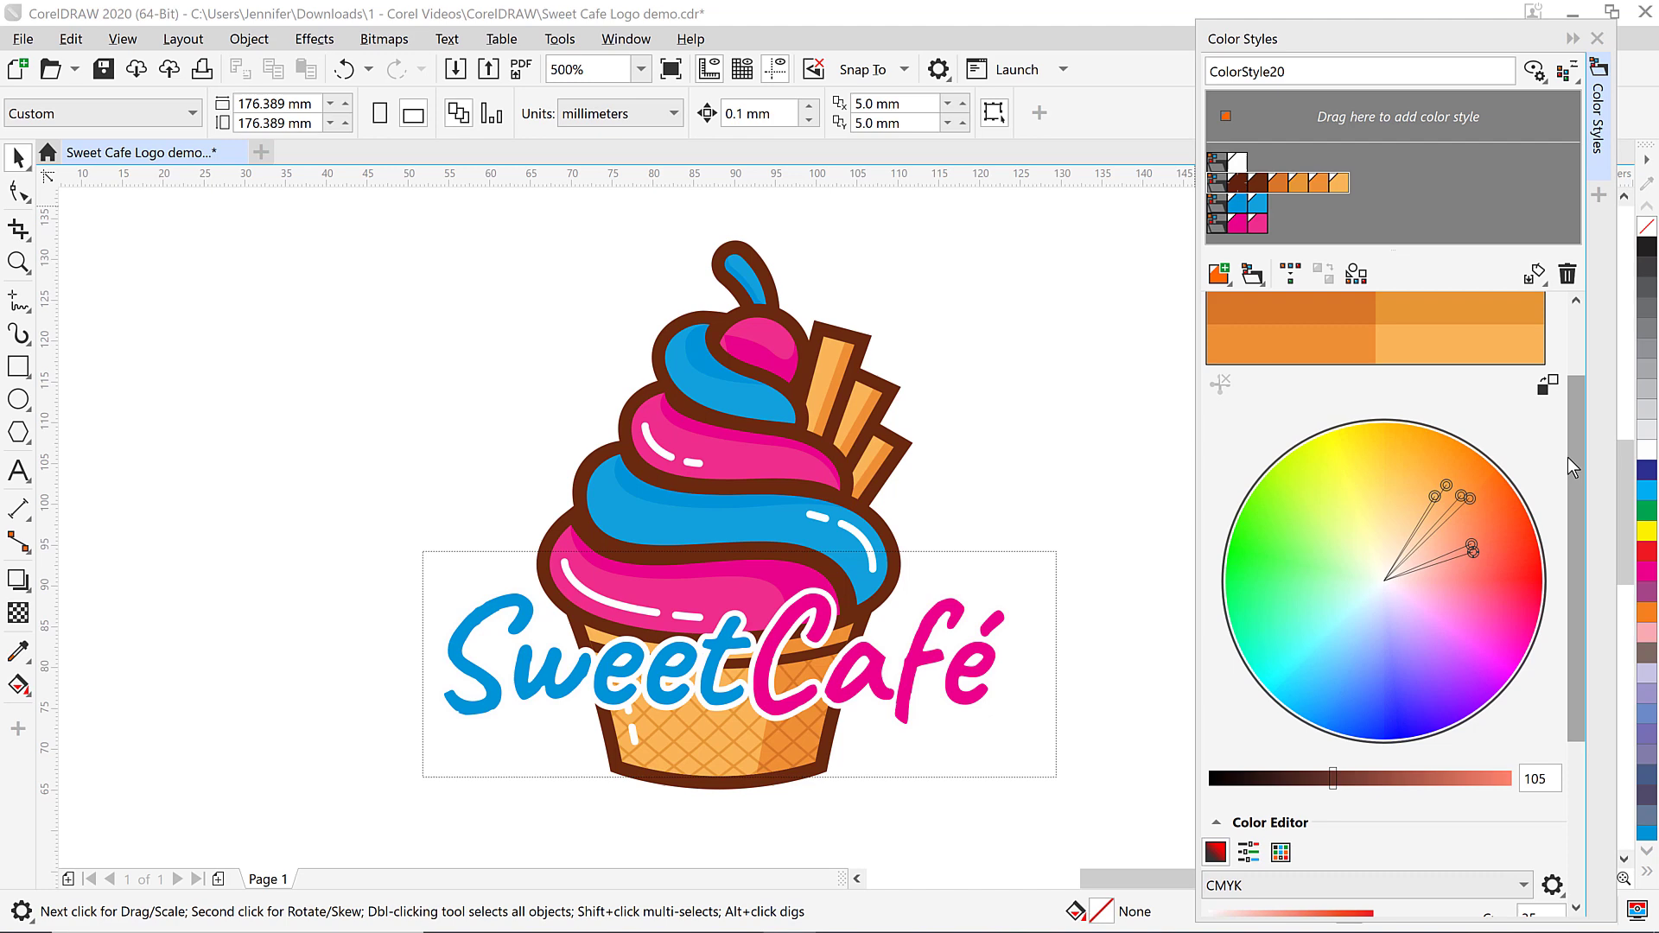
{"action": "left_click_drag", "start_coordinate": [1434, 496], "coordinate": [1388, 524]}
{"action": "scroll", "coordinate": [1578, 454], "scroll_direction": "up", "scroll_amount": 2}
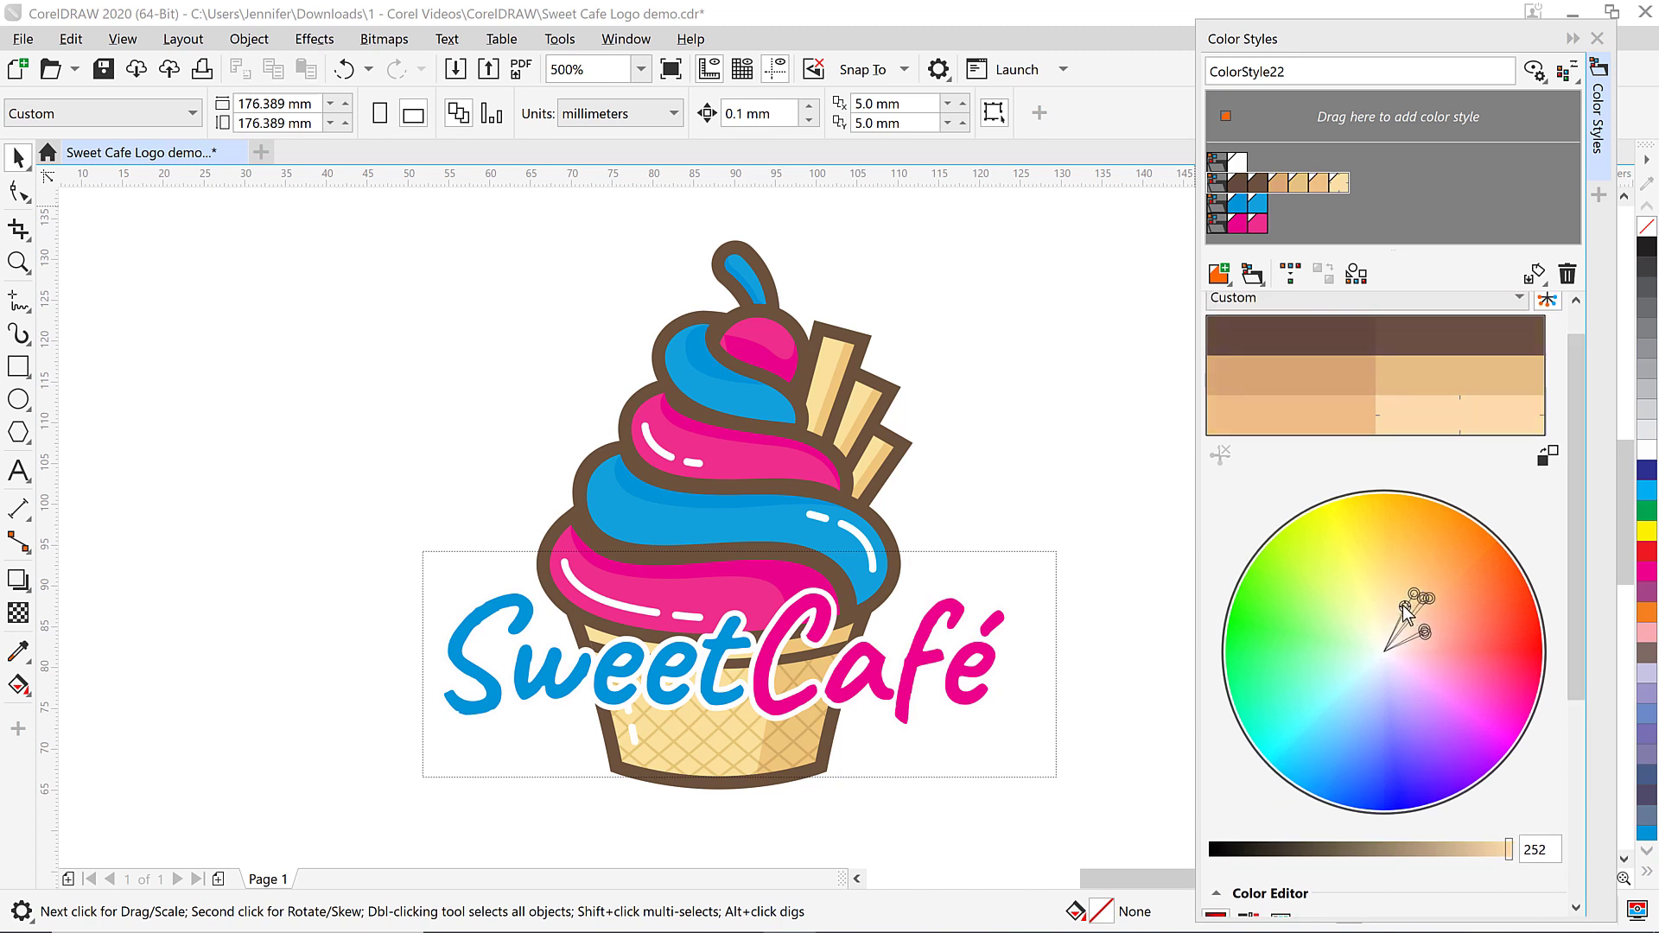
{"action": "left_click_drag", "start_coordinate": [1403, 605], "coordinate": [1393, 634]}
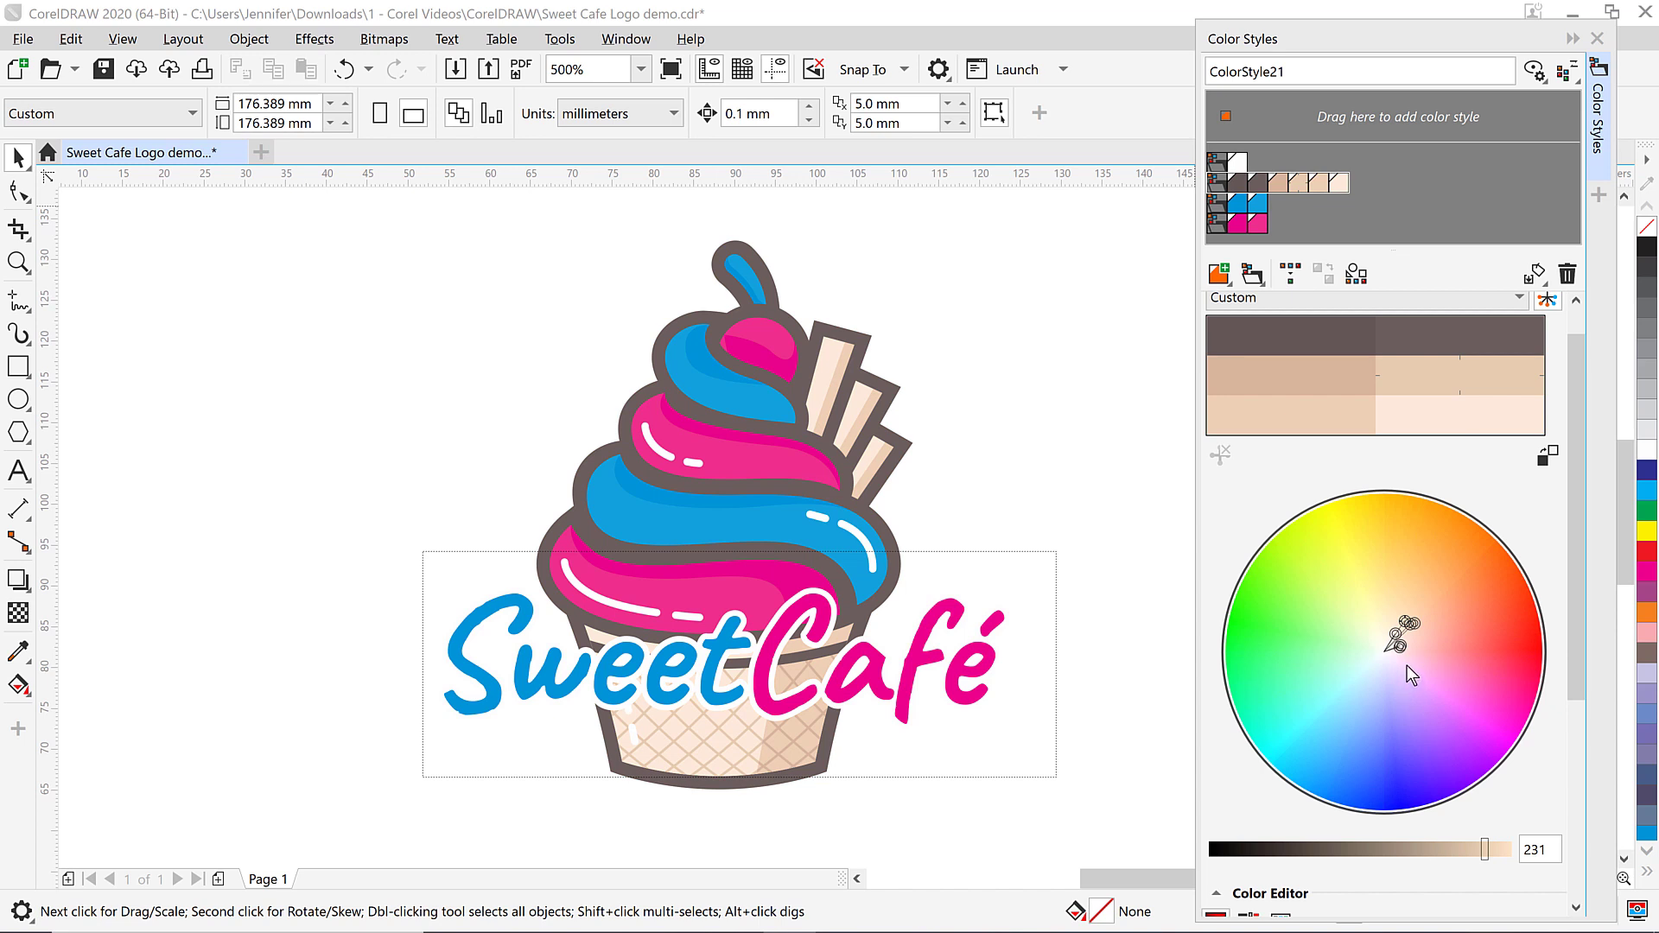
{"action": "left_click_drag", "start_coordinate": [1394, 641], "coordinate": [1397, 635]}
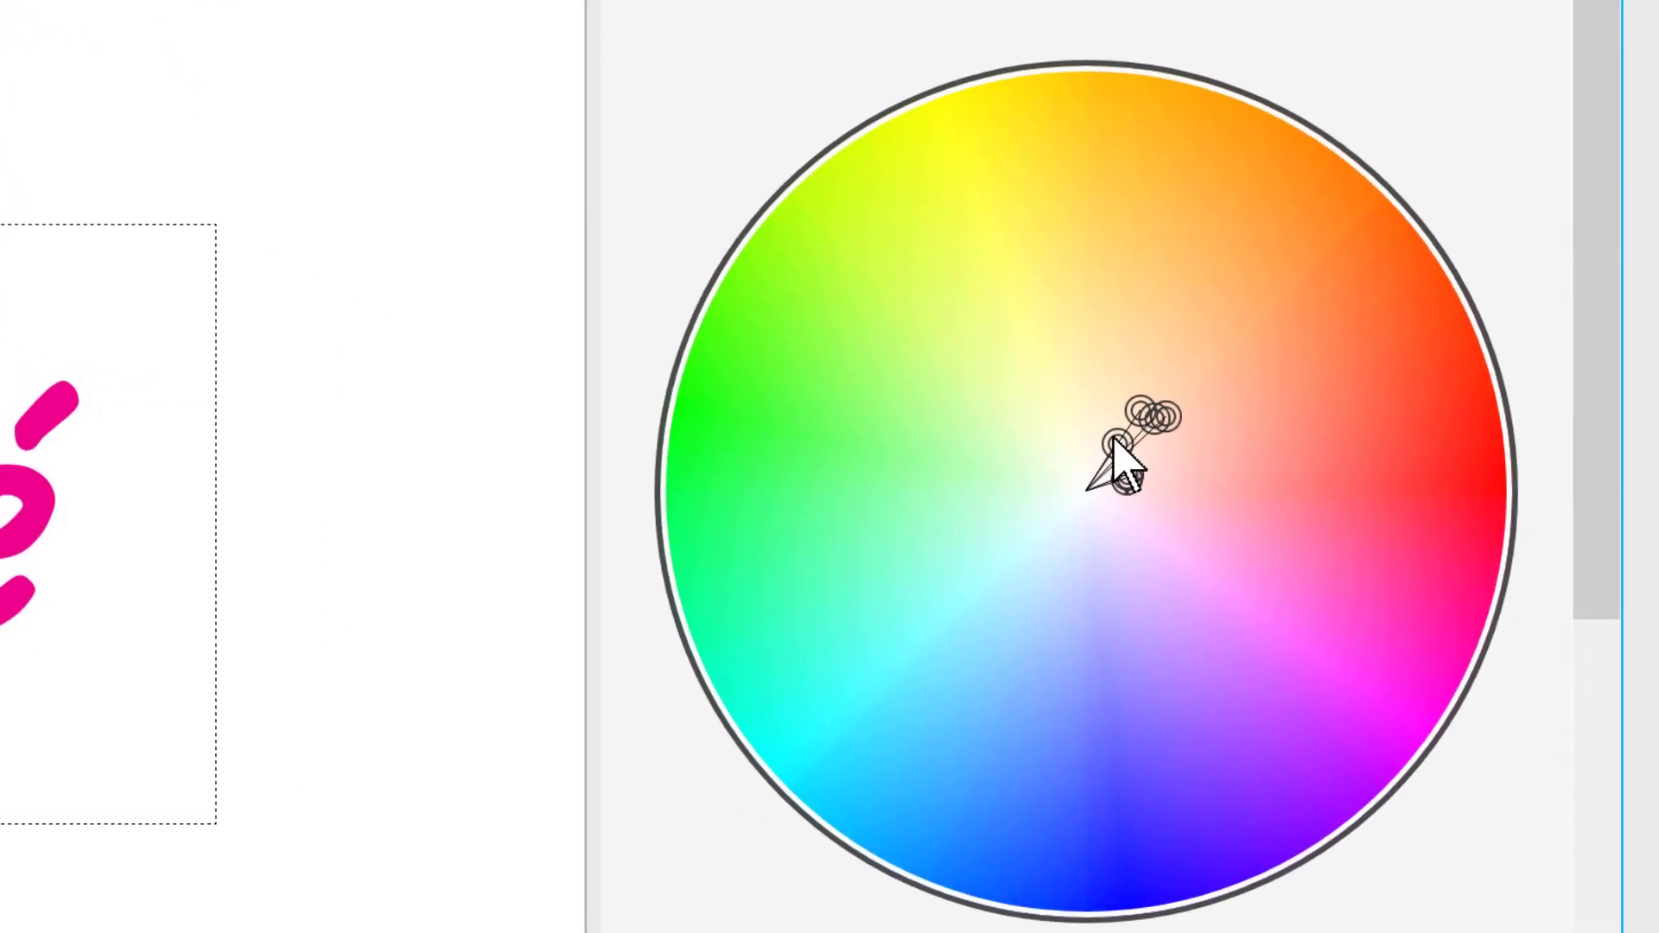
Step: Move the beige harmony markers toward orange, warming one tone to a pale yellowish cream
{"action": "left_click_drag", "start_coordinate": [1116, 444], "coordinate": [1133, 375]}
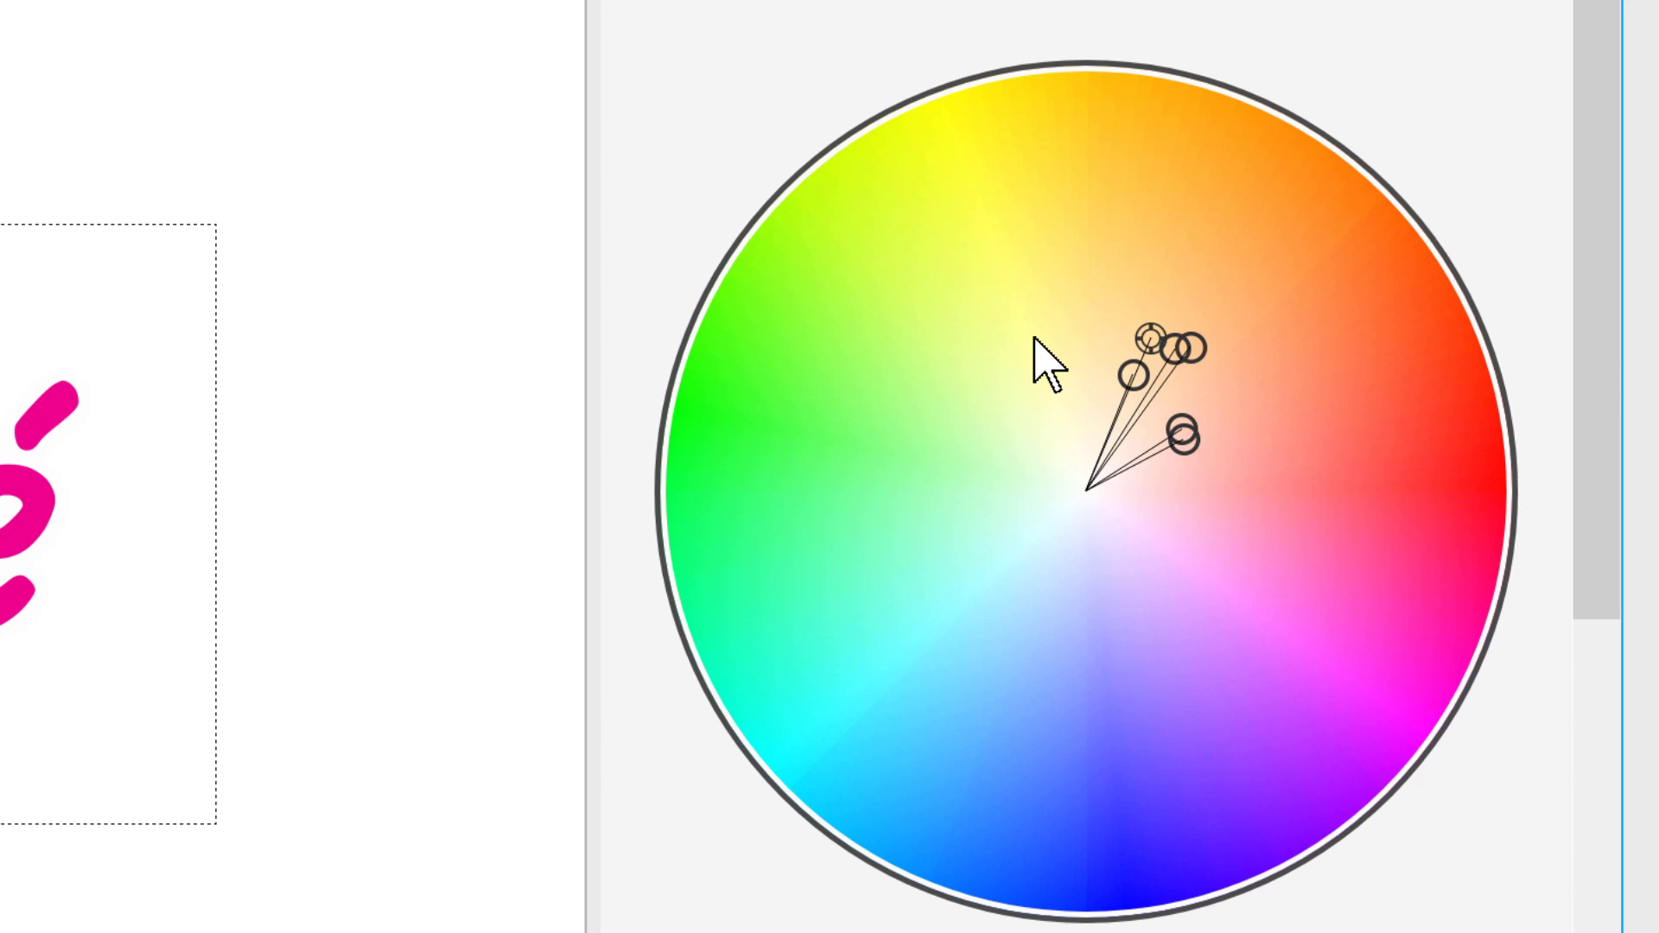
{"action": "mouse_move", "coordinate": [1133, 377]}
{"action": "left_mouse_down"}
{"action": "mouse_move", "coordinate": [951, 348]}
{"action": "mouse_move", "coordinate": [1045, 315]}
{"action": "mouse_move", "coordinate": [1051, 286]}
{"action": "mouse_move", "coordinate": [1096, 286]}
{"action": "mouse_move", "coordinate": [1101, 365]}
{"action": "left_mouse_up"}
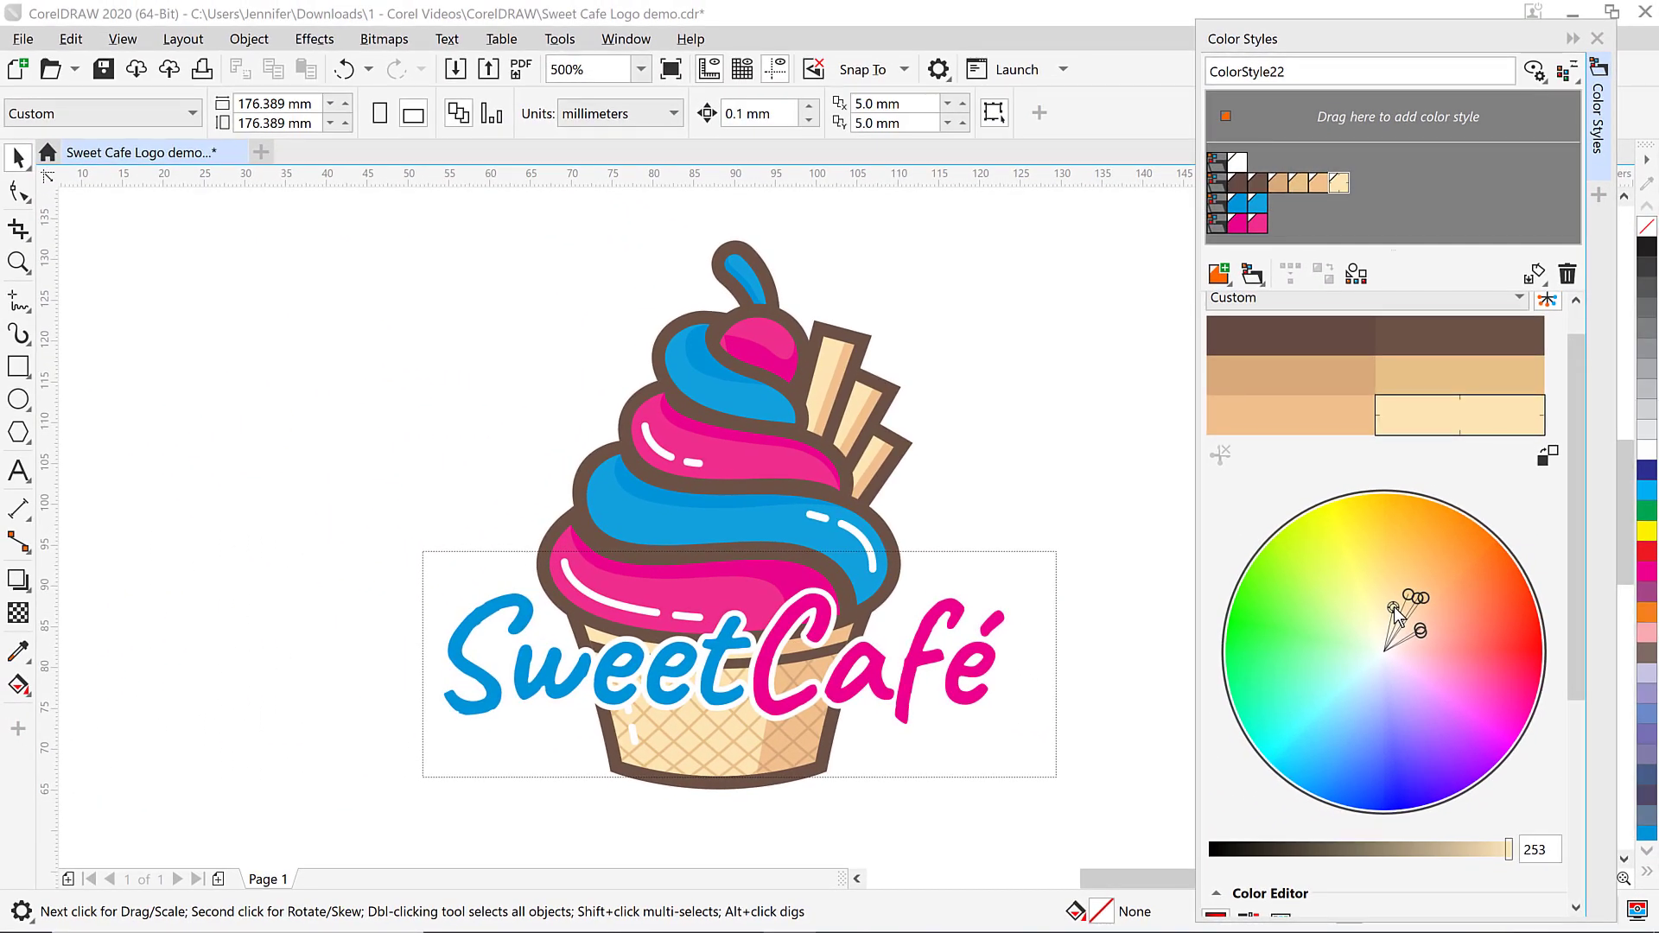
{"action": "mouse_move", "coordinate": [1394, 607]}
{"action": "left_mouse_down"}
{"action": "mouse_move", "coordinate": [1386, 591]}
{"action": "mouse_move", "coordinate": [1348, 604]}
{"action": "mouse_move", "coordinate": [1329, 631]}
{"action": "mouse_move", "coordinate": [1362, 692]}
{"action": "mouse_move", "coordinate": [1398, 702]}
{"action": "mouse_move", "coordinate": [1445, 676]}
{"action": "mouse_move", "coordinate": [1438, 629]}
{"action": "left_mouse_up"}
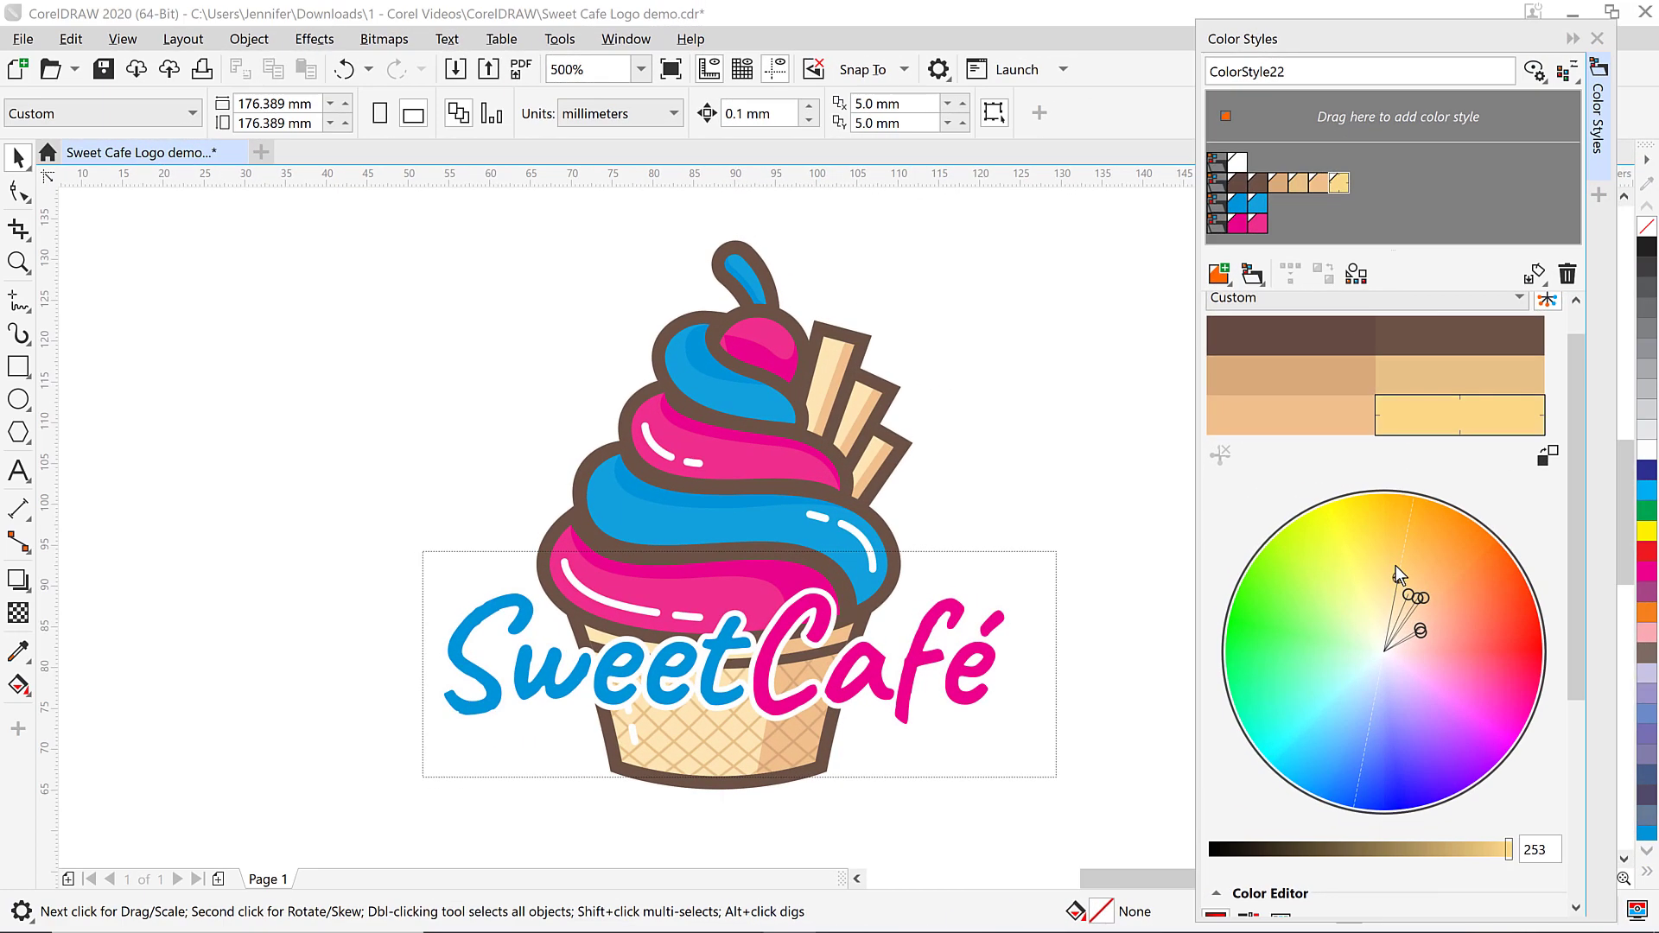
{"action": "mouse_move", "coordinate": [1396, 566]}
{"action": "left_mouse_down"}
{"action": "mouse_move", "coordinate": [1411, 508]}
{"action": "mouse_move", "coordinate": [1383, 739]}
{"action": "mouse_move", "coordinate": [1372, 709]}
{"action": "mouse_move", "coordinate": [1415, 623]}
{"action": "left_mouse_up"}
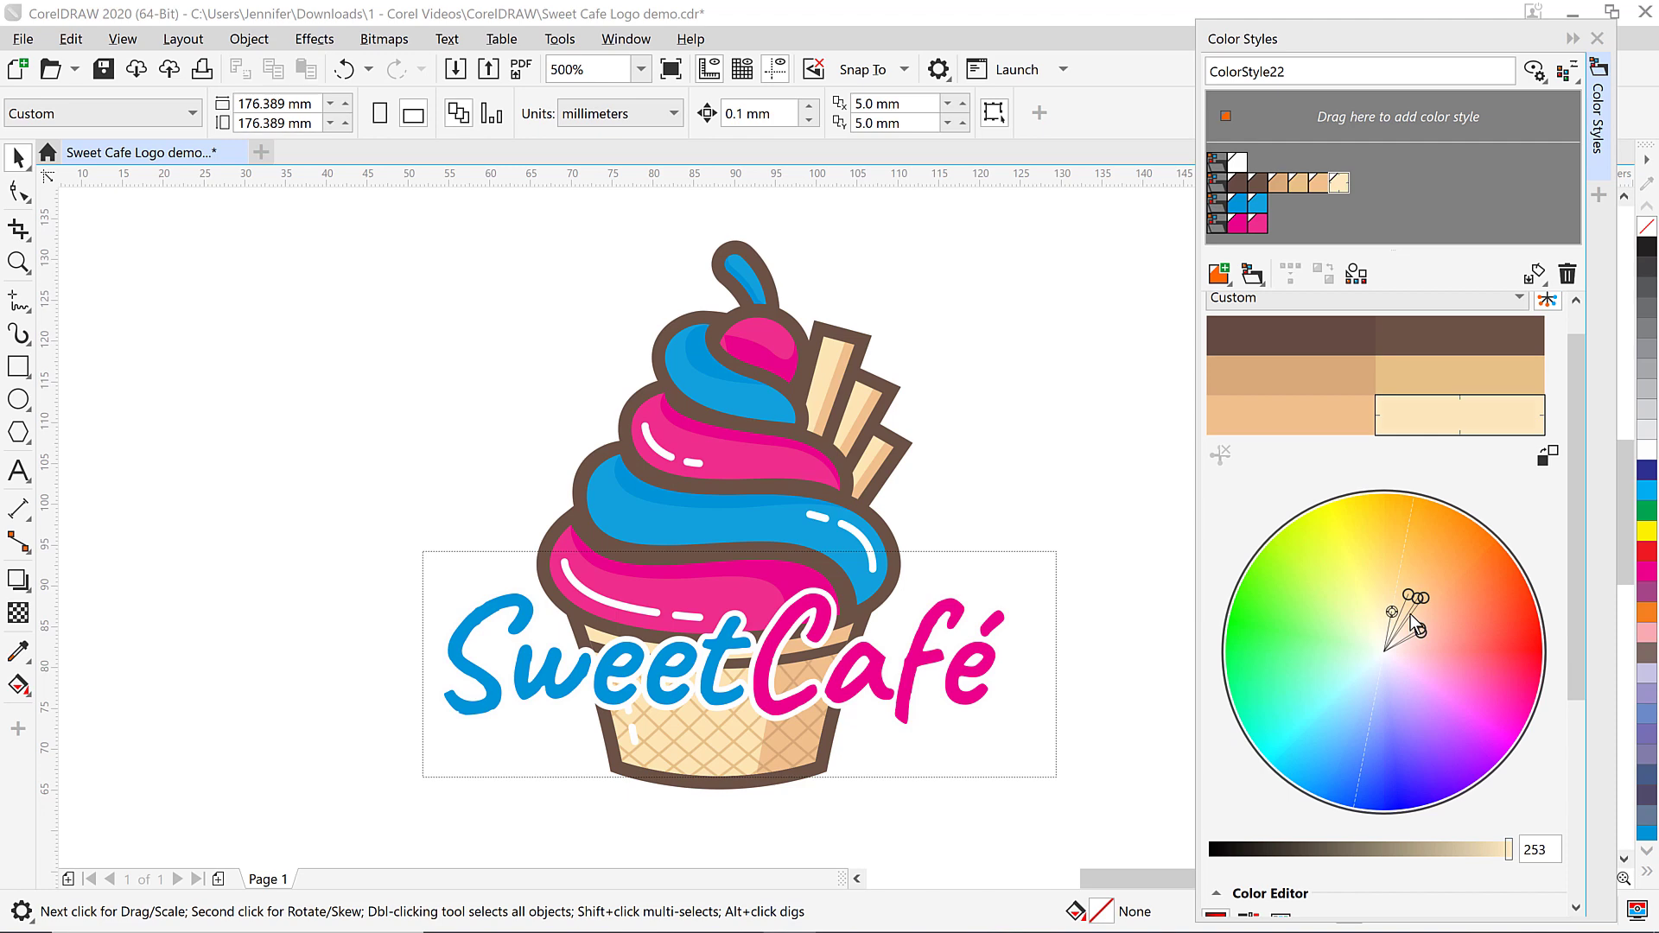